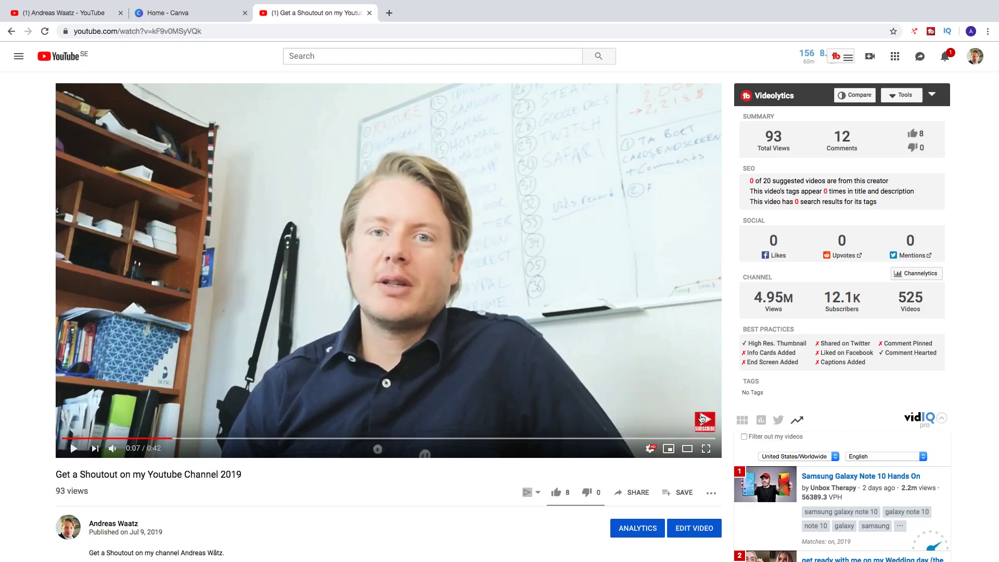
# After viewing the subscribe watermark card on the video, switch to the channel home page tab.
pyautogui.moveTo(708, 424)
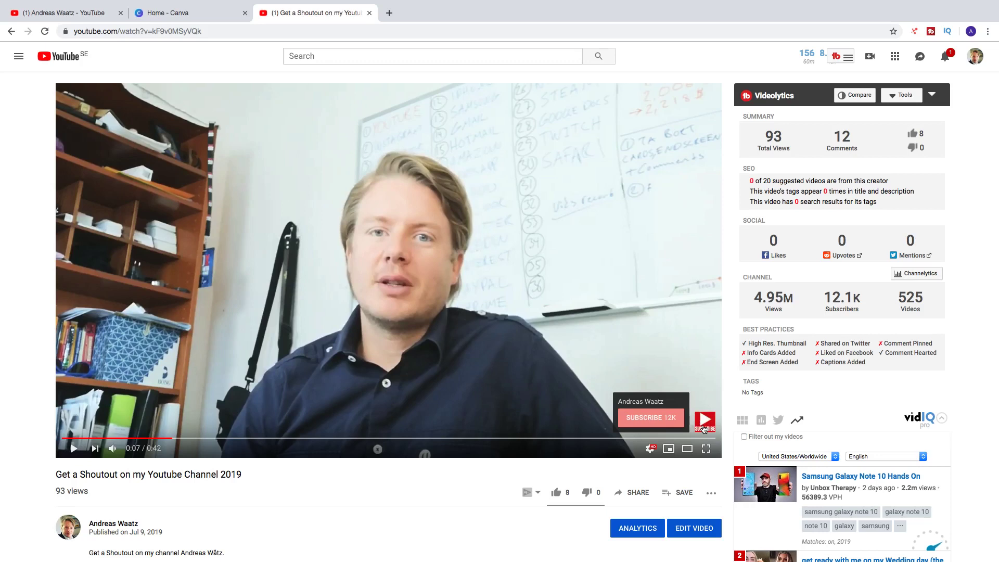
pyautogui.click(75, 14)
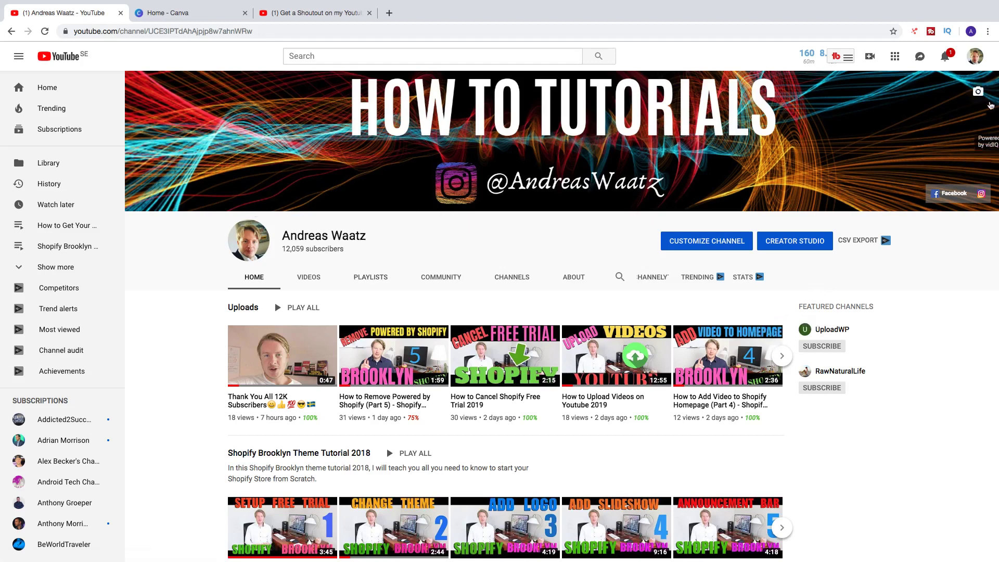
# Go from the channel page through Creator Studio into the newer YouTube Studio.
pyautogui.click(975, 56)
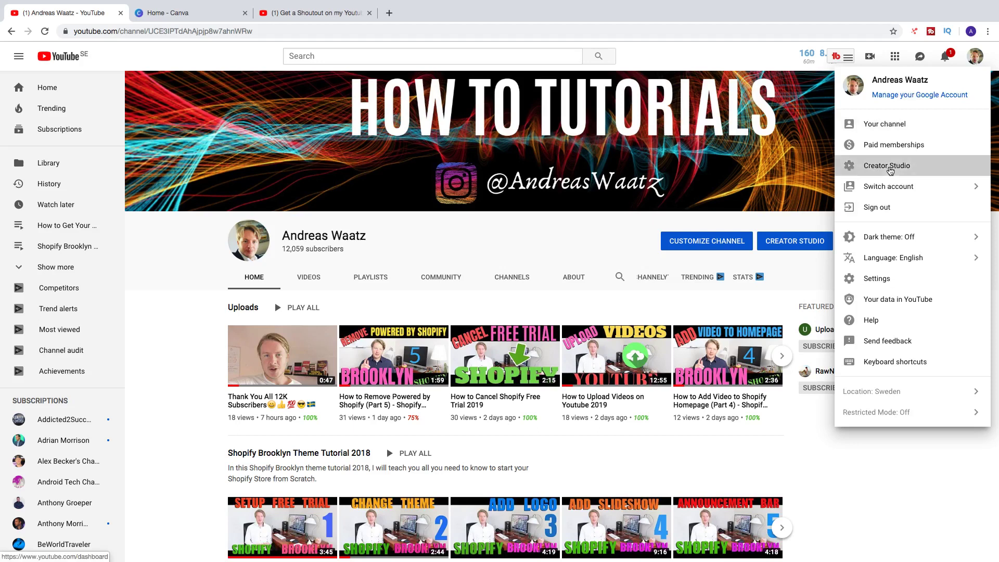
pyautogui.click(888, 165)
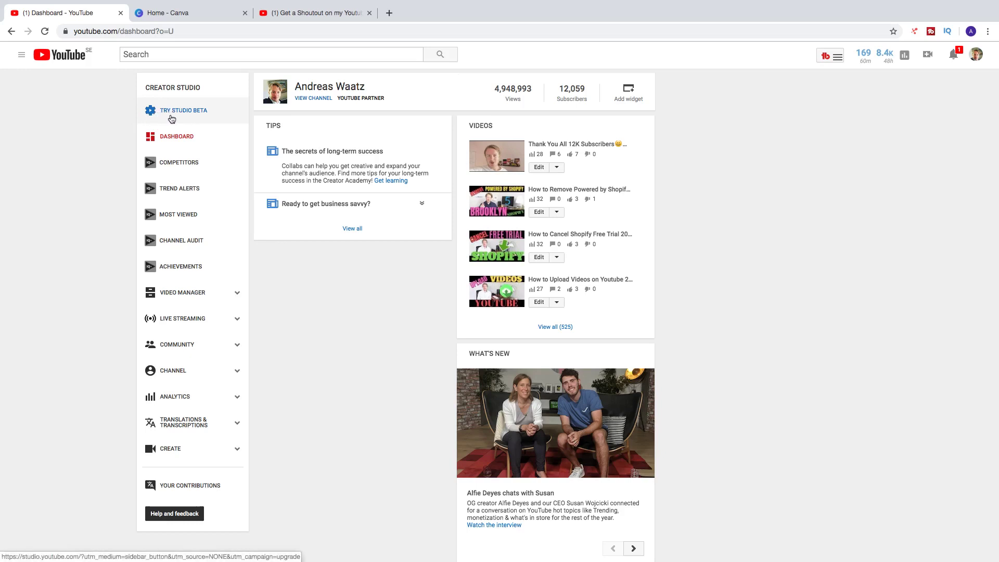
pyautogui.click(177, 113)
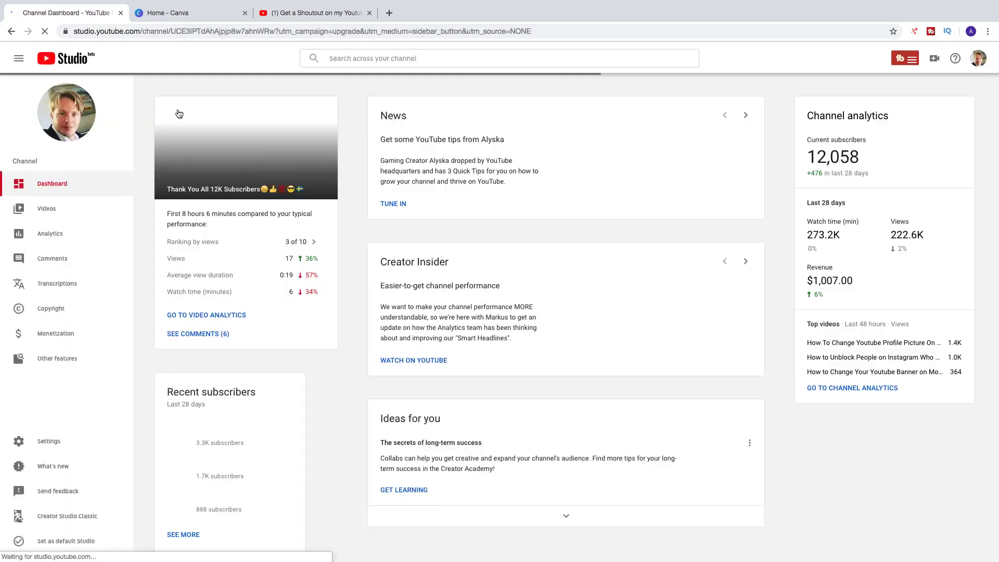
# Open Studio's Settings > Channel > Branding watermark options, then go back to the video tab.
pyautogui.click(50, 442)
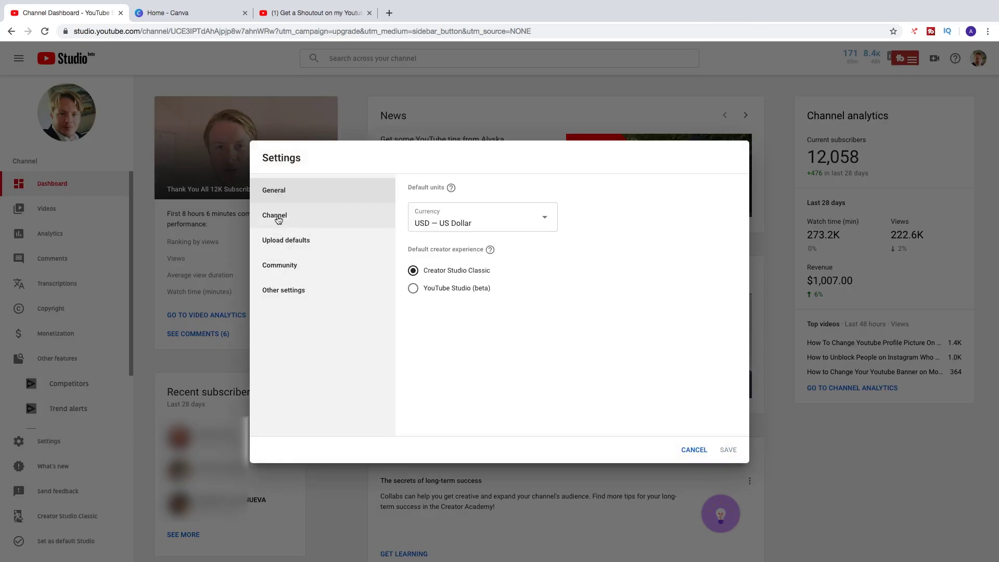
pyautogui.click(279, 220)
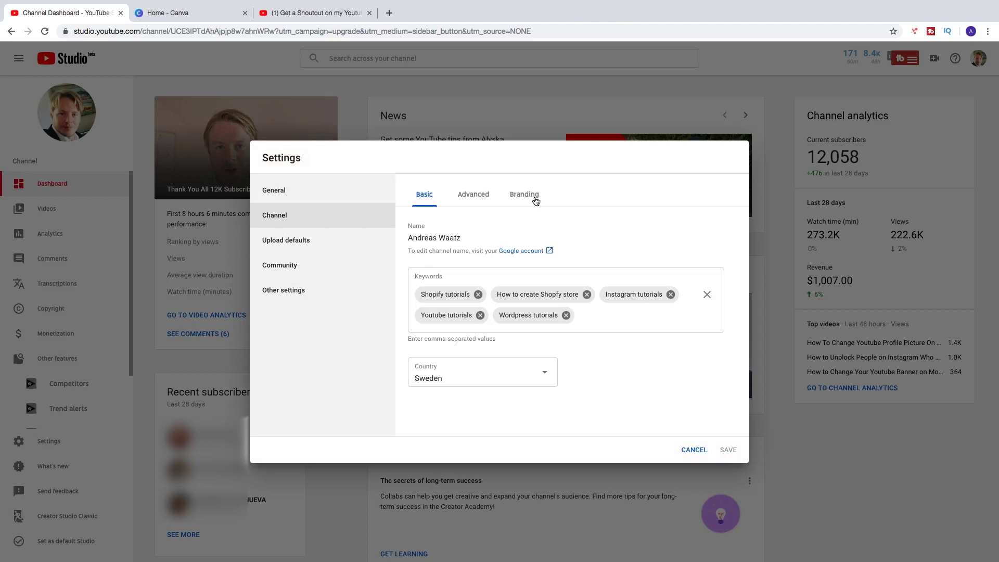
pyautogui.click(532, 199)
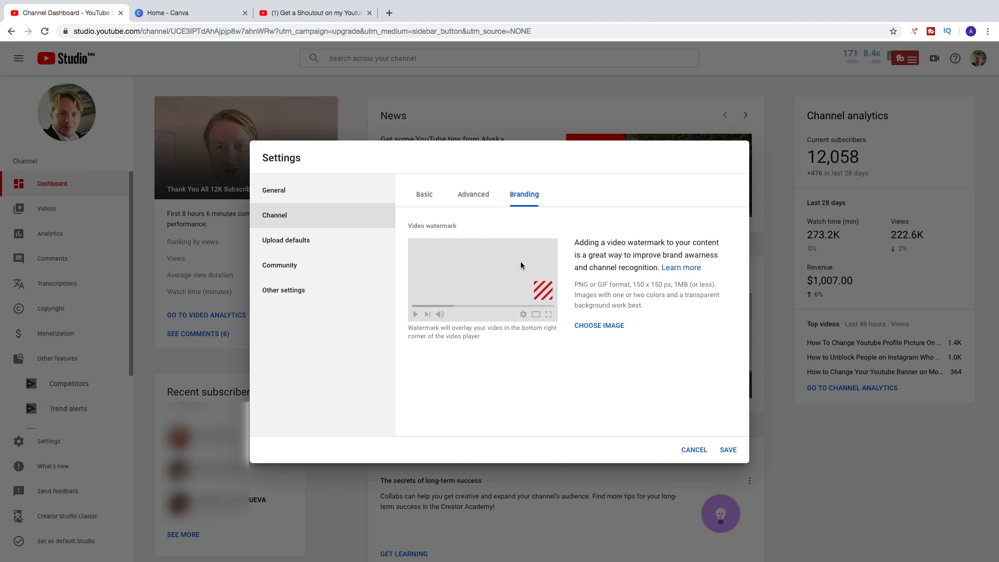
pyautogui.click(312, 13)
pyautogui.moveTo(705, 419)
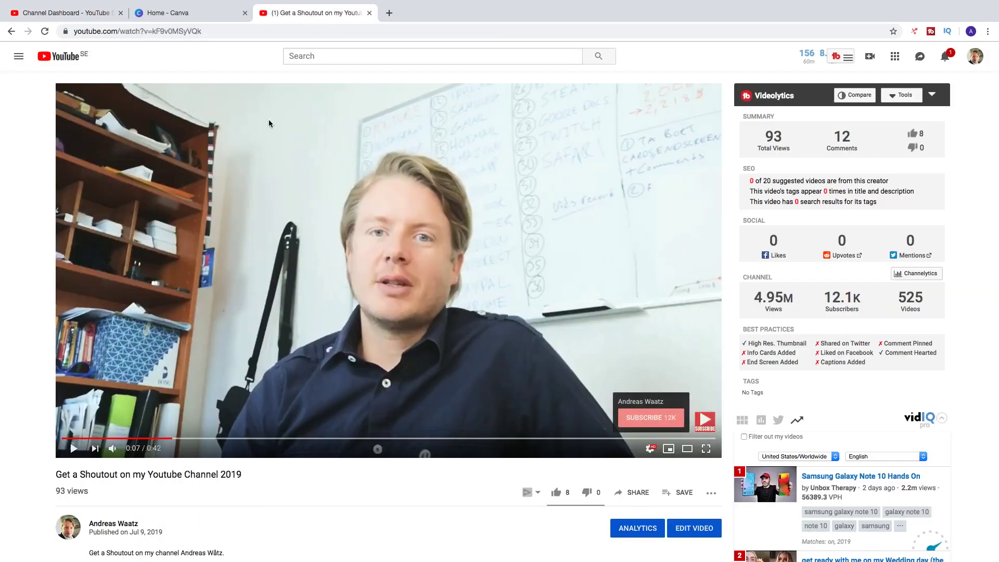
# Return to the Studio tab showing the 150 x 150 px watermark settings.
pyautogui.click(74, 16)
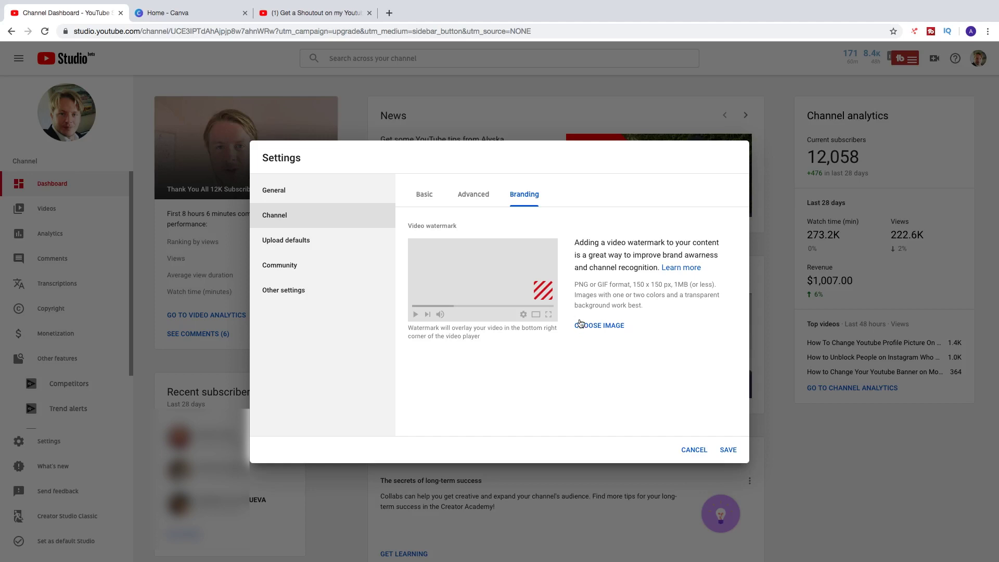
# Start a Canva logo from the Lock & Rest template and delete its text-and-icon group.
pyautogui.click(190, 16)
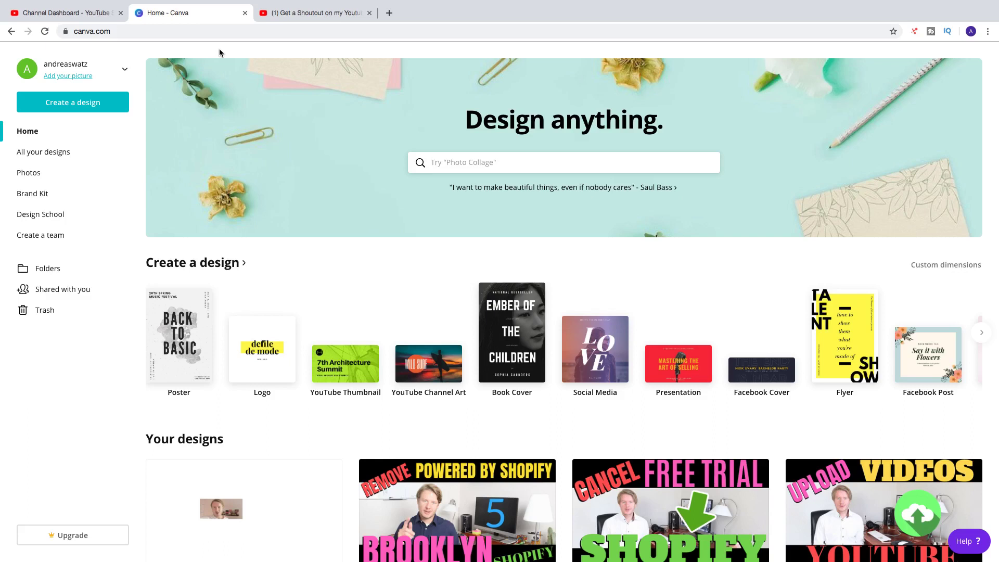
pyautogui.click(257, 333)
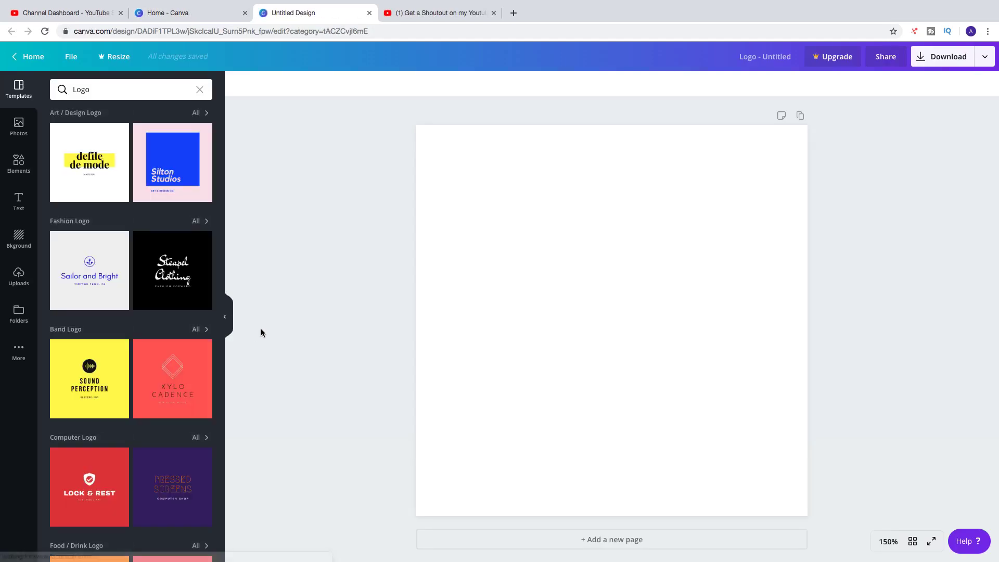
pyautogui.scroll(-2, 170, 364)
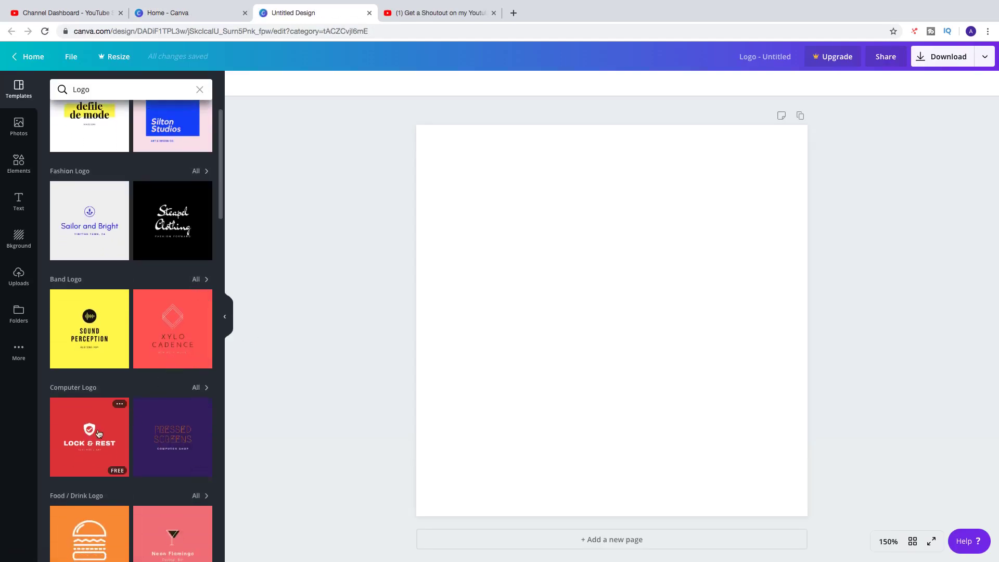
pyautogui.click(104, 425)
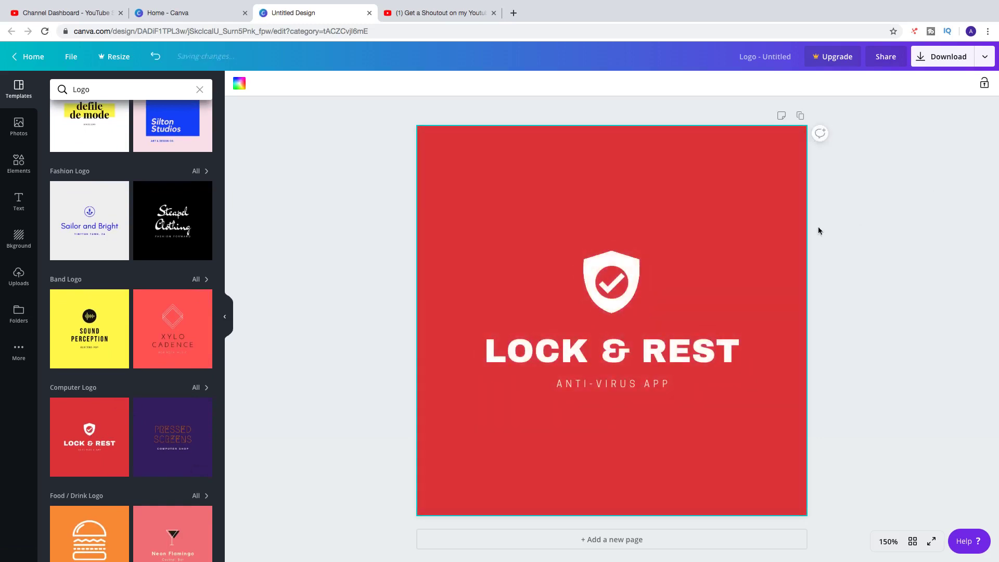
pyautogui.click(565, 301)
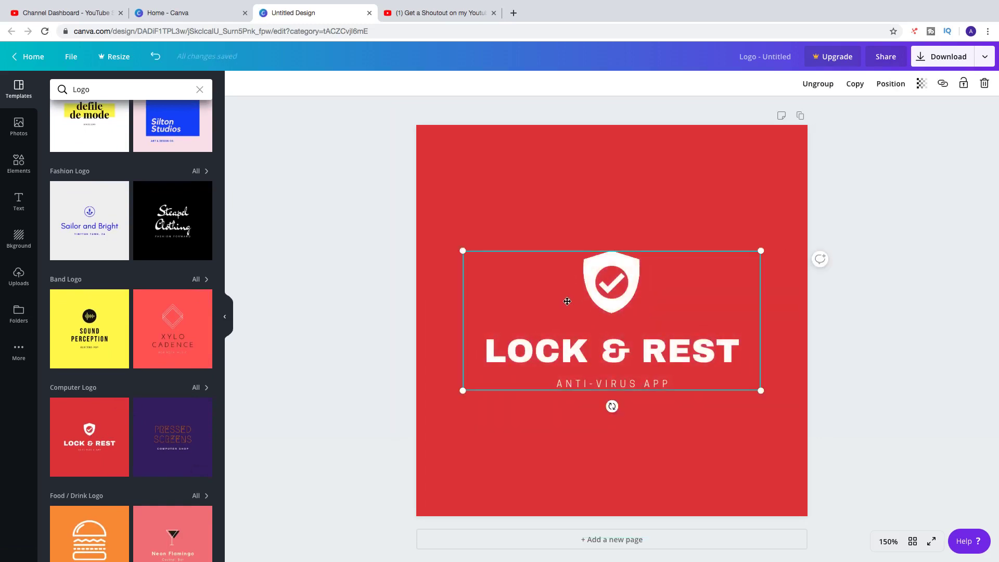
pyautogui.click(985, 83)
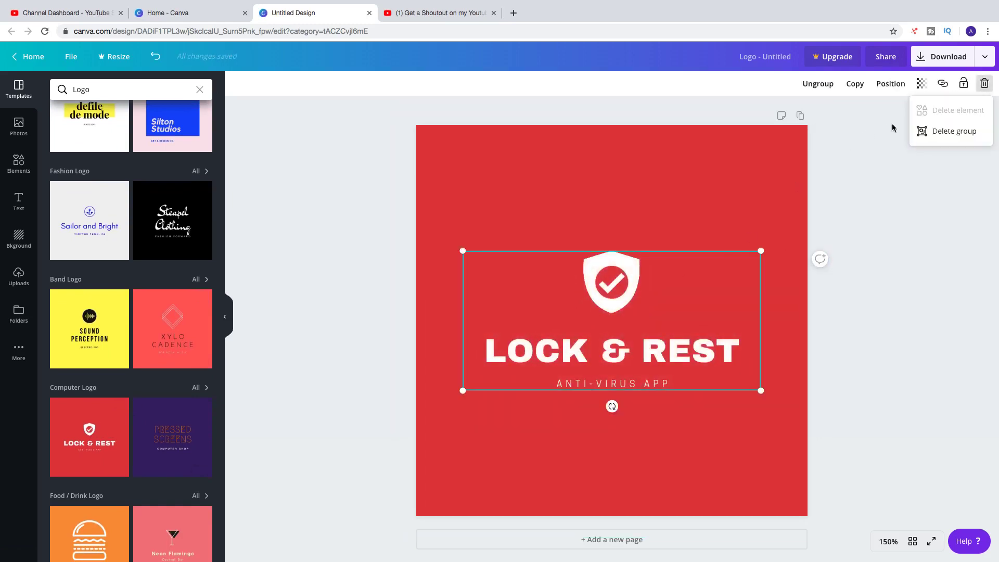
pyautogui.click(953, 128)
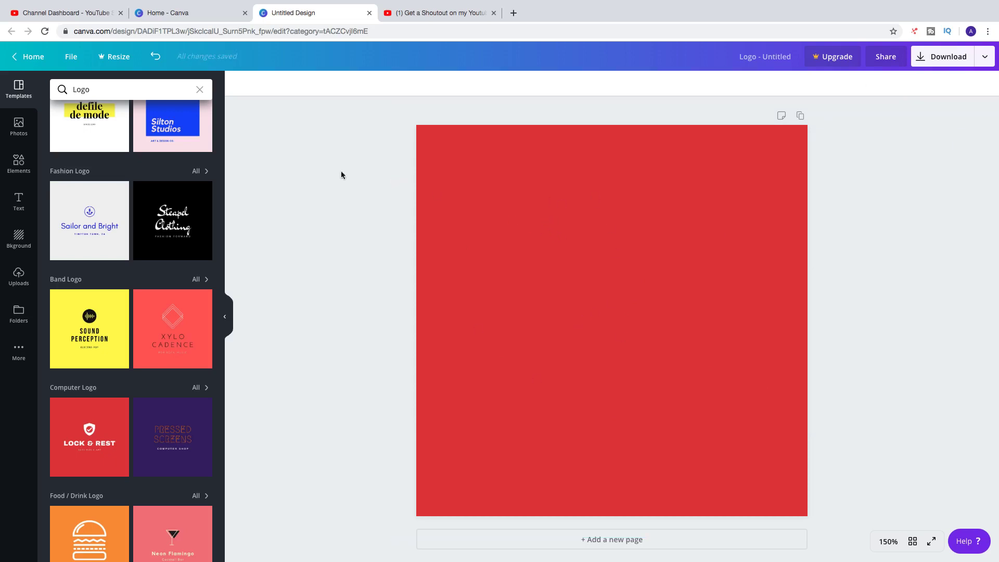
# Add a 'SUBSCRIBE' heading, resize it and centre it near the bottom of the square.
pyautogui.click(20, 199)
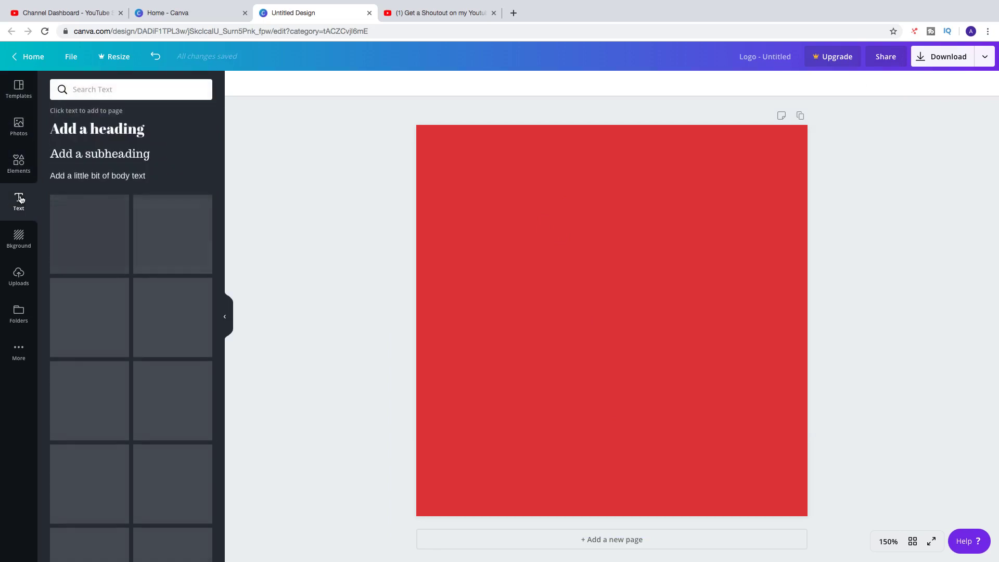
pyautogui.click(91, 134)
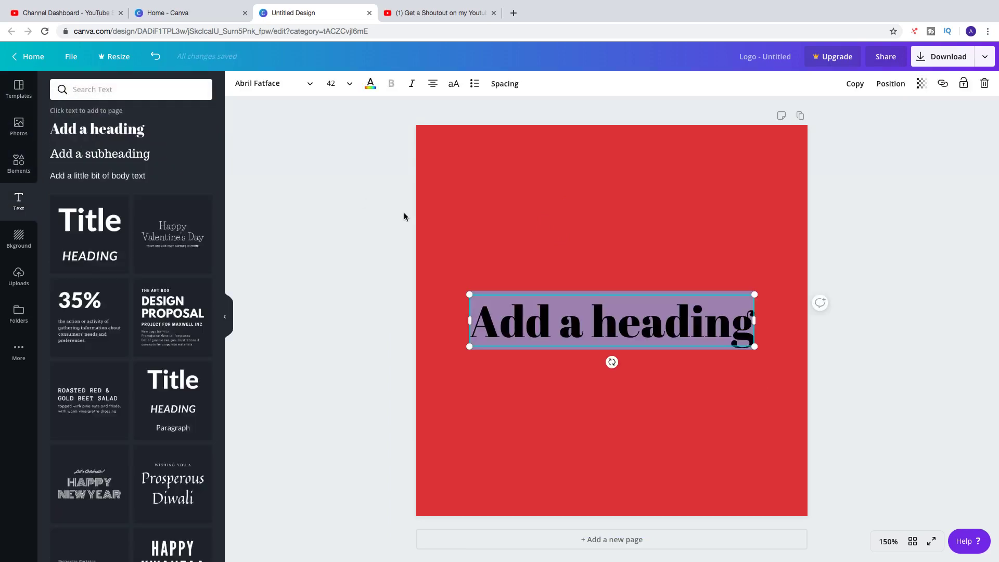
pyautogui.write('S')
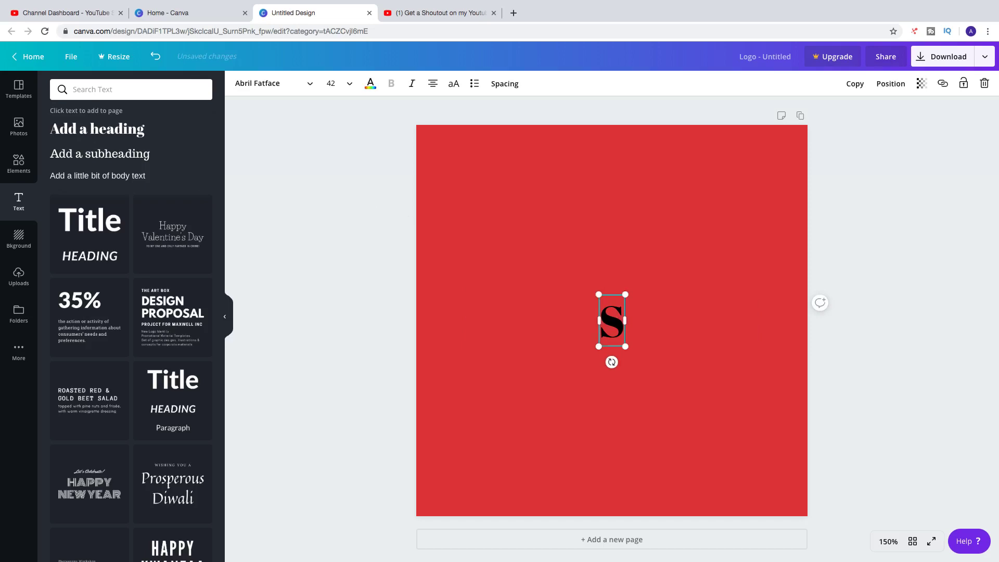
pyautogui.write('UBSCRIBE')
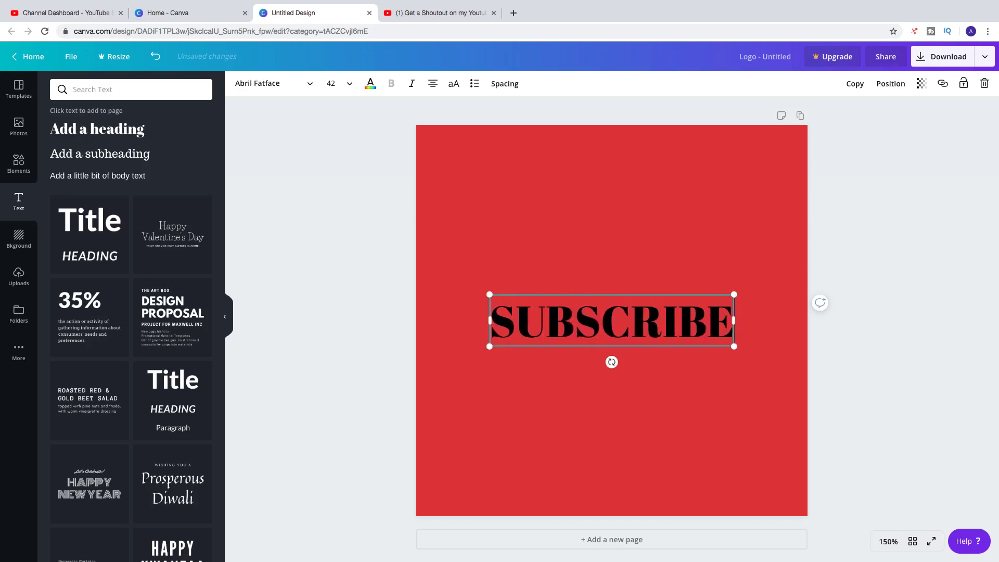
pyautogui.moveTo(489, 294); pyautogui.dragTo(393, 290)
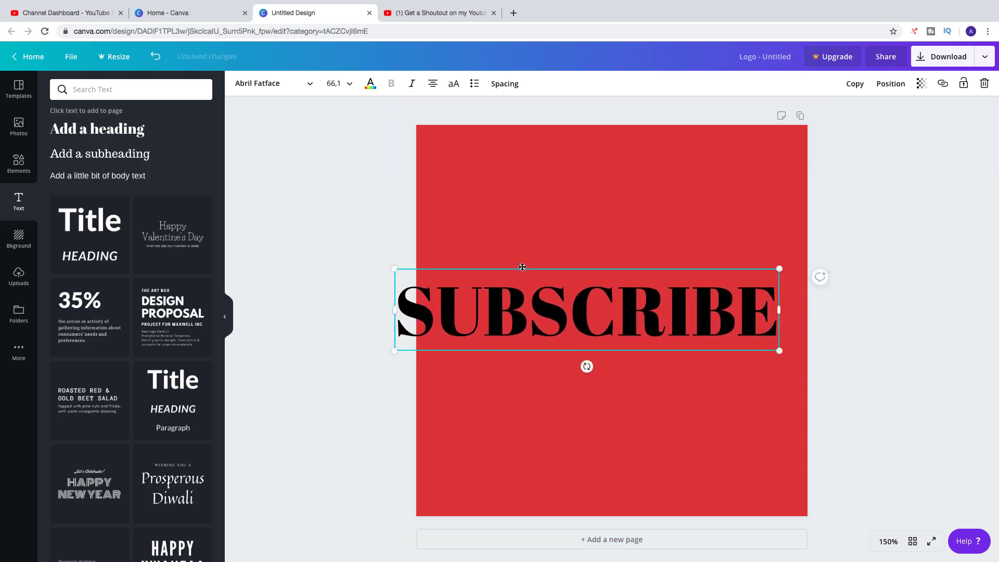
pyautogui.moveTo(524, 271); pyautogui.dragTo(544, 419)
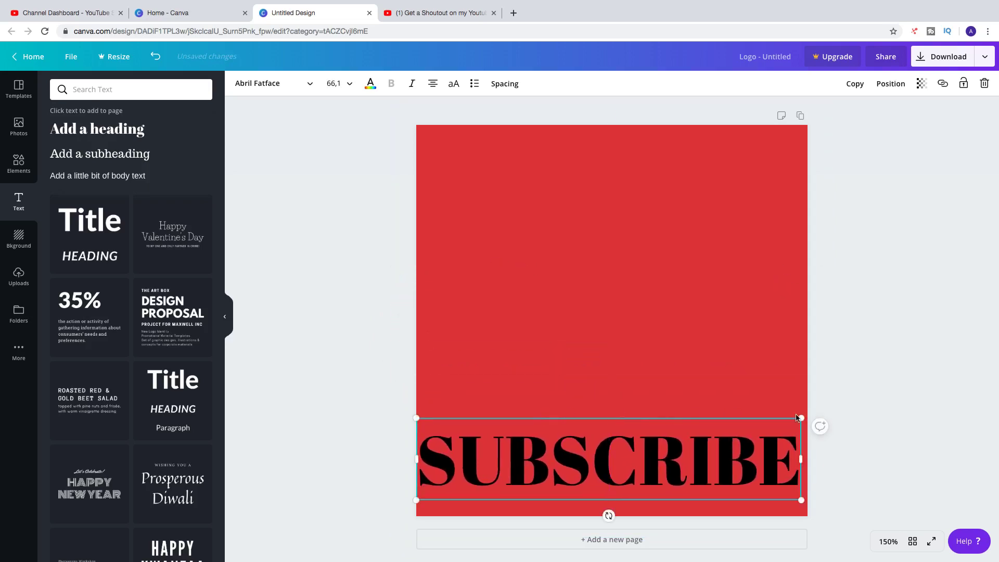
pyautogui.moveTo(801, 418); pyautogui.dragTo(788, 421)
pyautogui.moveTo(584, 416); pyautogui.dragTo(596, 404)
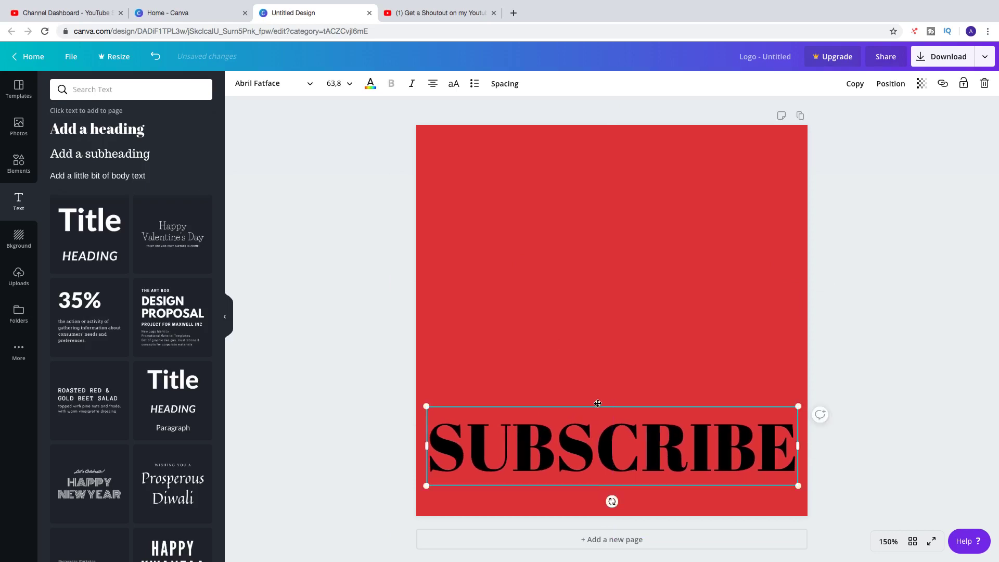
# Make the SUBSCRIBE text white.
pyautogui.click(595, 447)
pyautogui.click(371, 84)
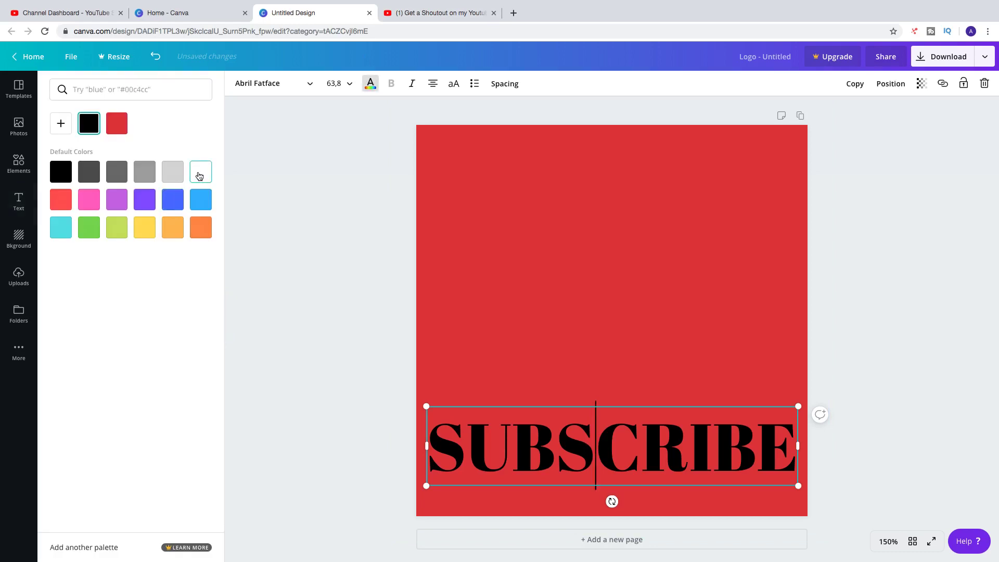
pyautogui.click(200, 171)
pyautogui.click(622, 466)
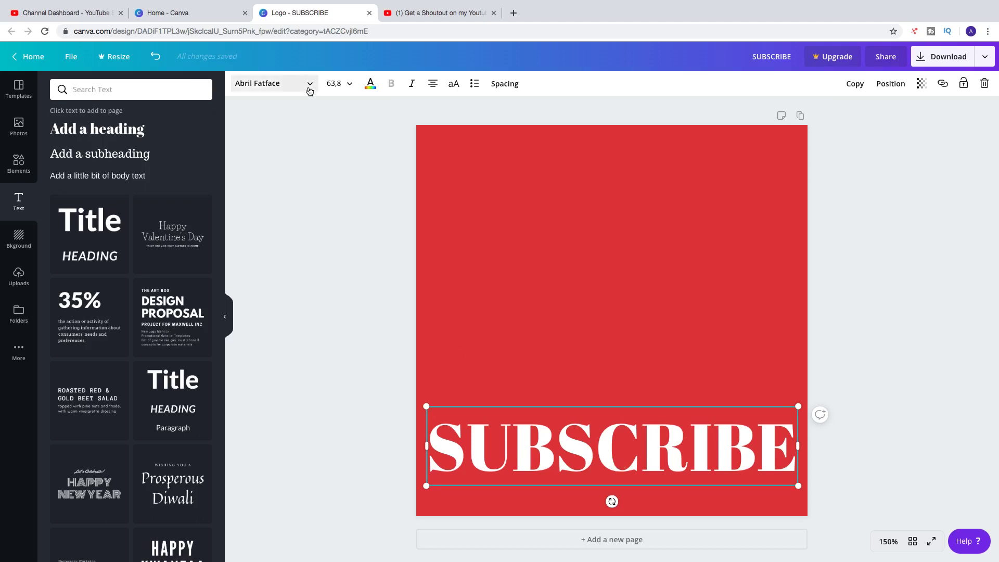
# Set SUBSCRIBE in Anton and enlarge it to about size 88.4, centred across the bottom.
pyautogui.click(310, 87)
pyautogui.write('anton')
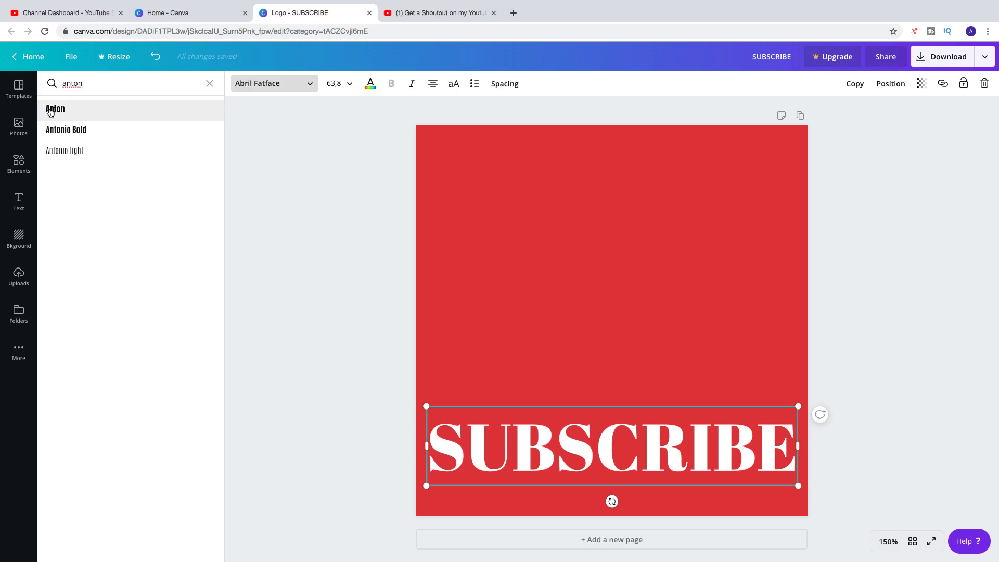
pyautogui.click(52, 110)
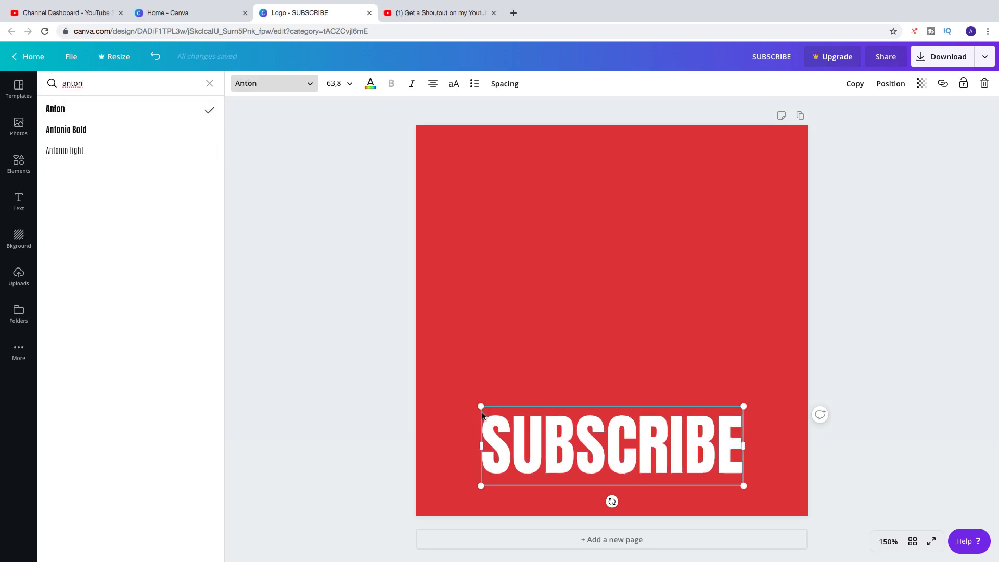
pyautogui.moveTo(480, 407); pyautogui.dragTo(365, 394)
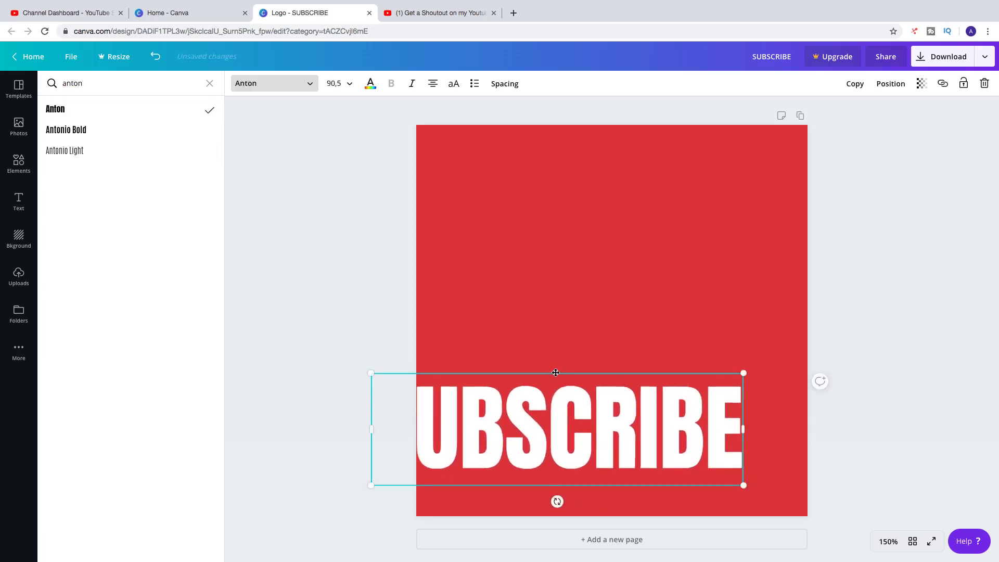
pyautogui.moveTo(556, 371); pyautogui.dragTo(610, 387)
pyautogui.moveTo(426, 389); pyautogui.dragTo(434, 392)
pyautogui.moveTo(543, 425); pyautogui.dragTo(546, 426)
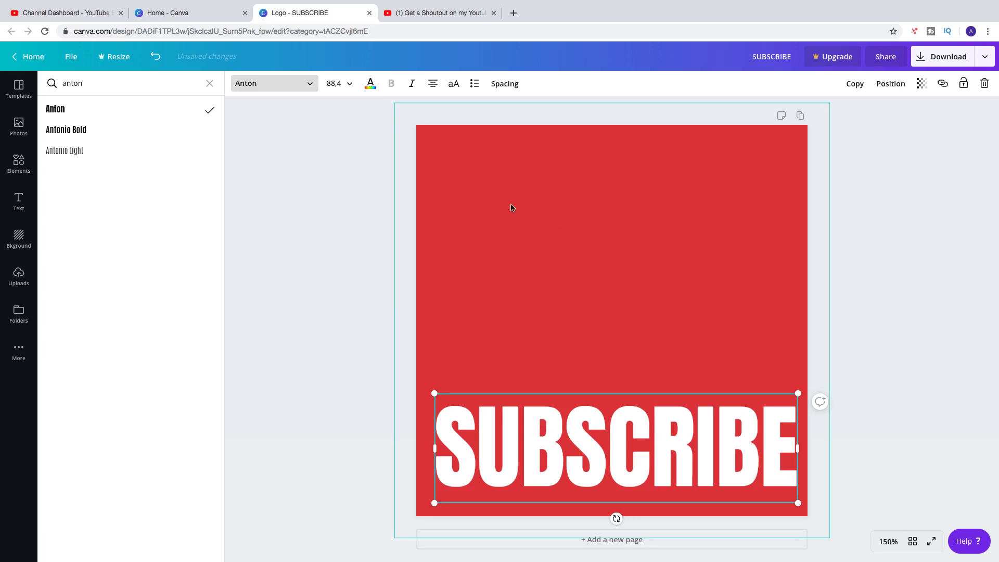
# Add a triangle shape and rotate it to point right like a play button.
pyautogui.click(20, 165)
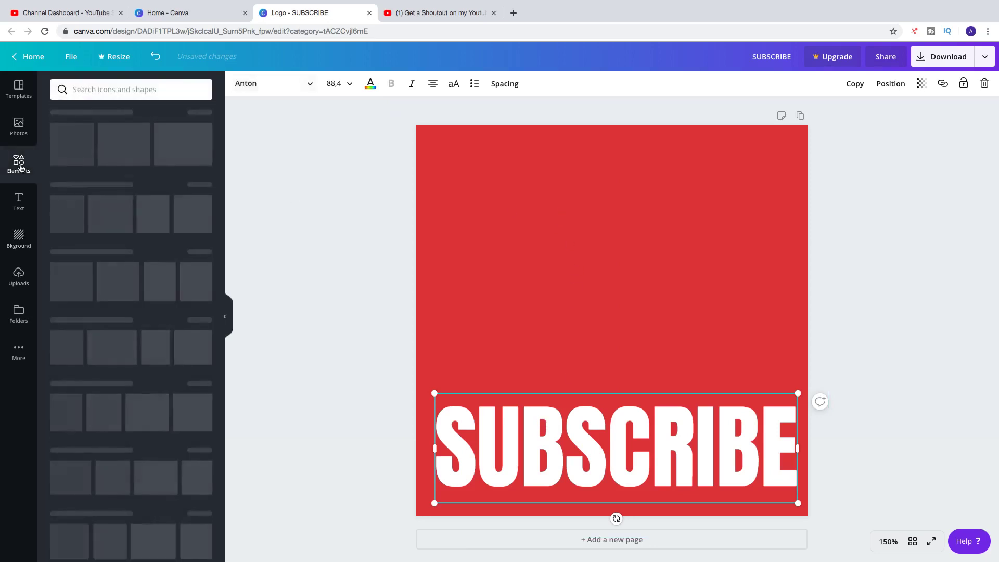
pyautogui.scroll(-3, 130, 260)
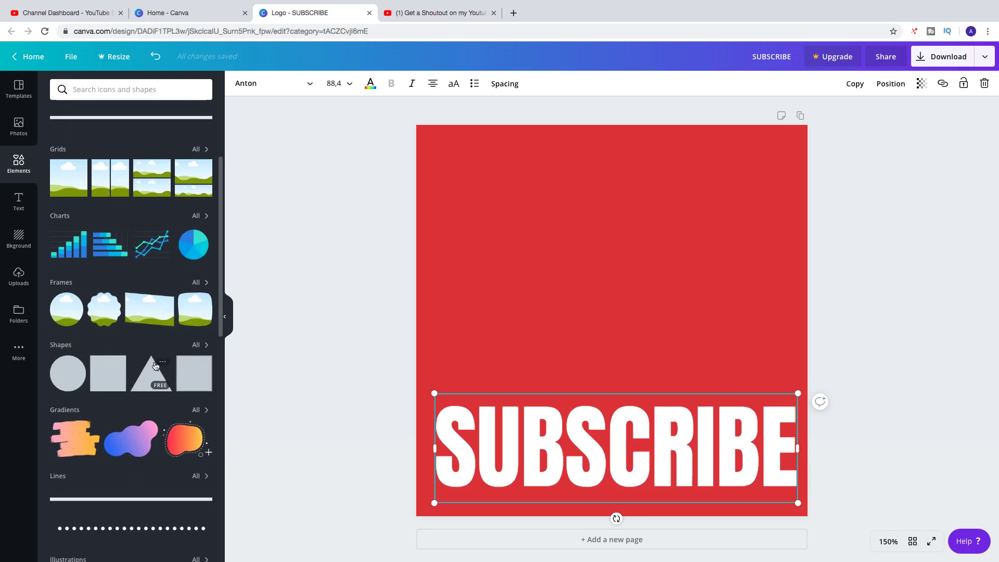
pyautogui.click(151, 378)
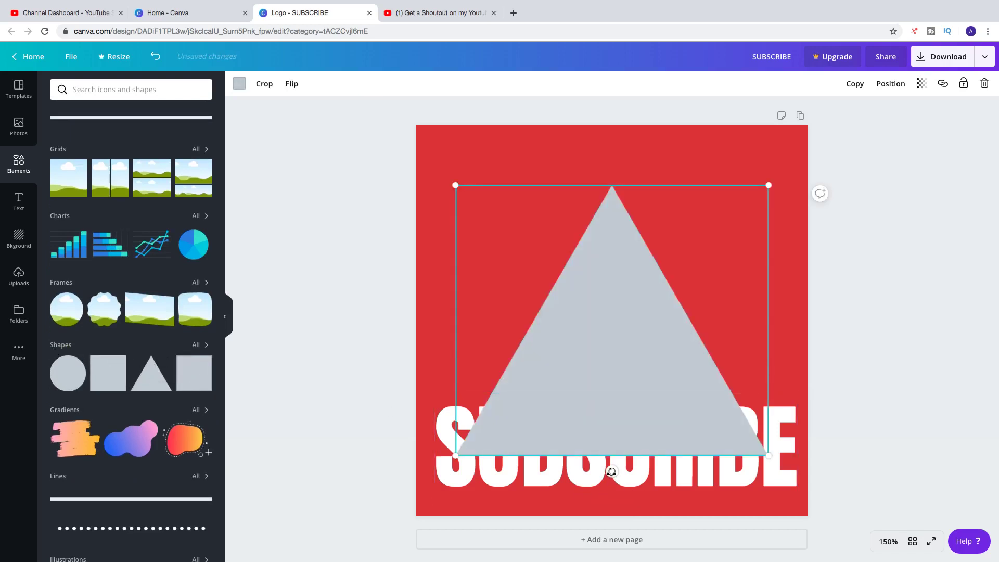
pyautogui.moveTo(607, 470); pyautogui.dragTo(453, 321)
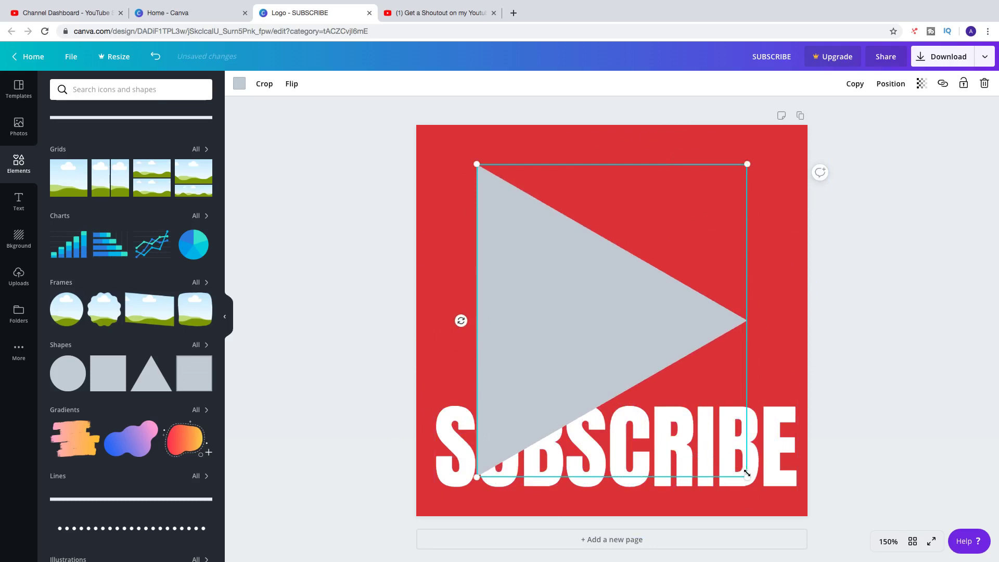
# Resize the triangle and centre it above the SUBSCRIBE text.
pyautogui.moveTo(734, 468); pyautogui.dragTo(665, 383)
pyautogui.moveTo(538, 306); pyautogui.dragTo(583, 305)
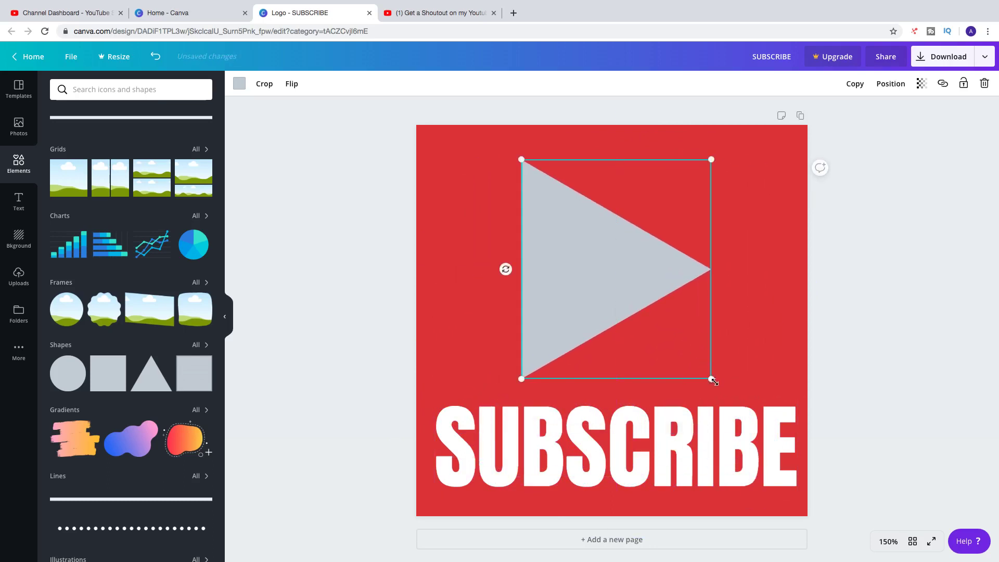
pyautogui.moveTo(714, 382)
pyautogui.mouseDown()
pyautogui.moveTo(727, 401)
pyautogui.moveTo(723, 392)
pyautogui.mouseUp()
pyautogui.moveTo(616, 321); pyautogui.dragTo(603, 311)
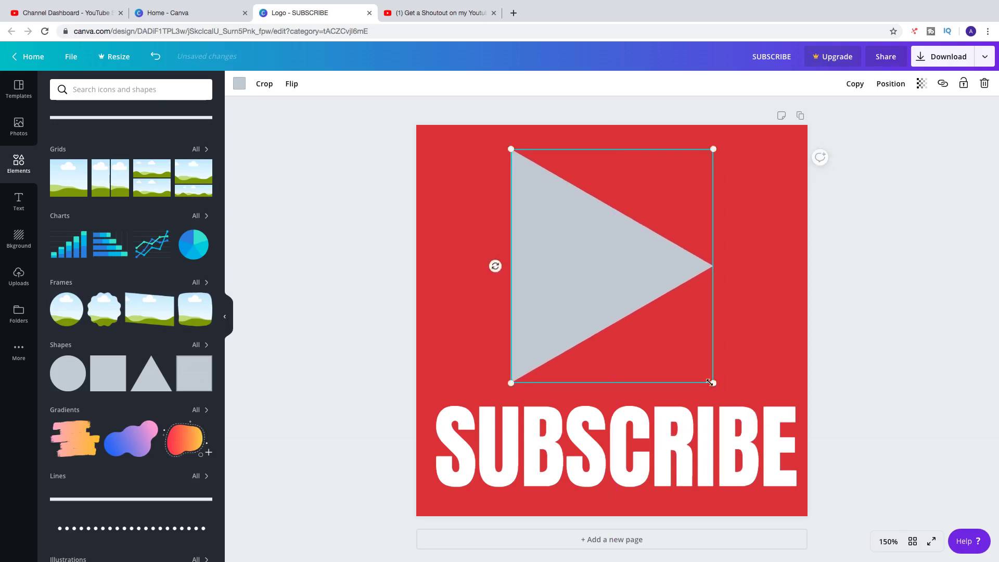
pyautogui.moveTo(710, 382); pyautogui.dragTo(719, 389)
pyautogui.moveTo(584, 312); pyautogui.dragTo(591, 308)
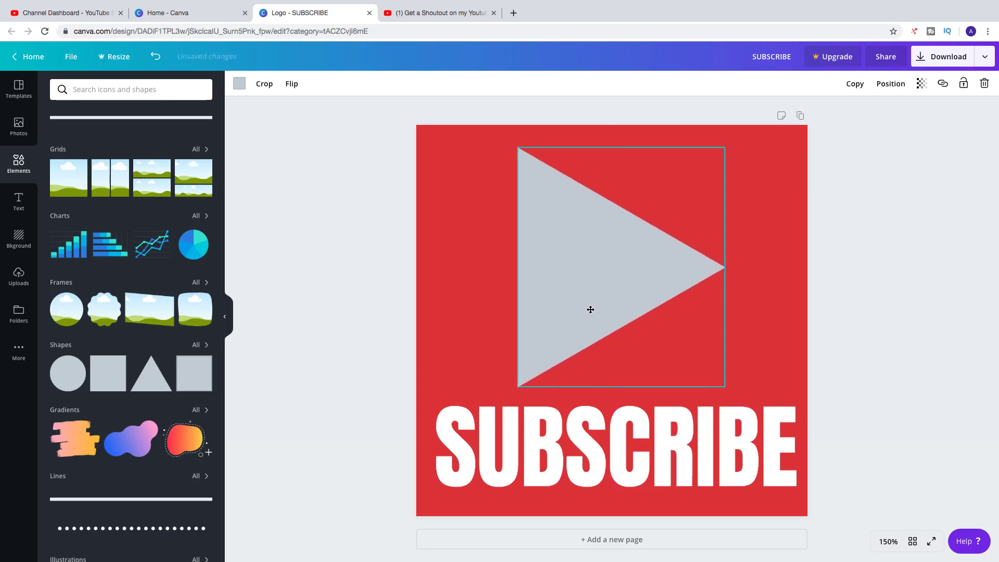
# Make the play triangle white.
pyautogui.click(239, 85)
pyautogui.click(200, 172)
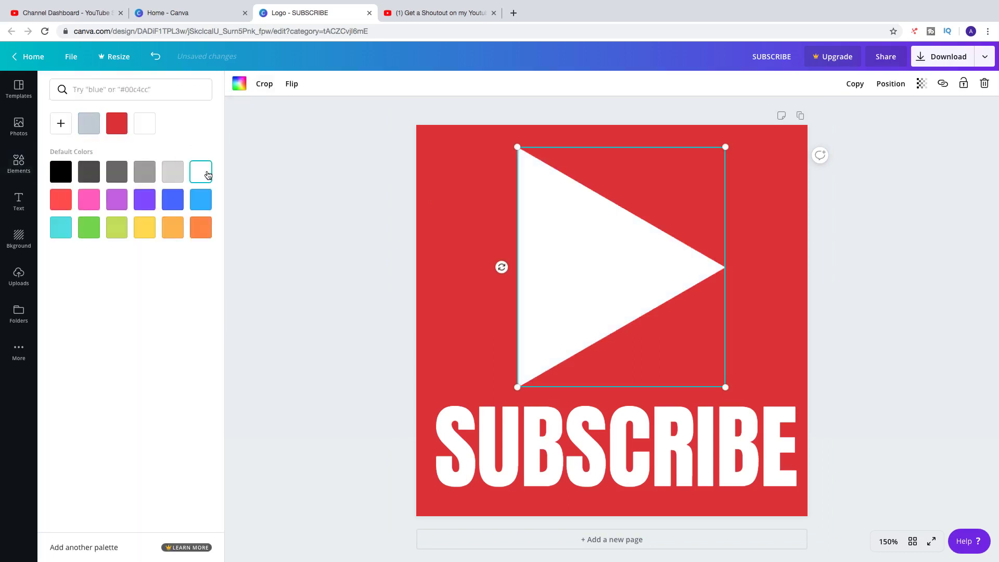
pyautogui.click(270, 208)
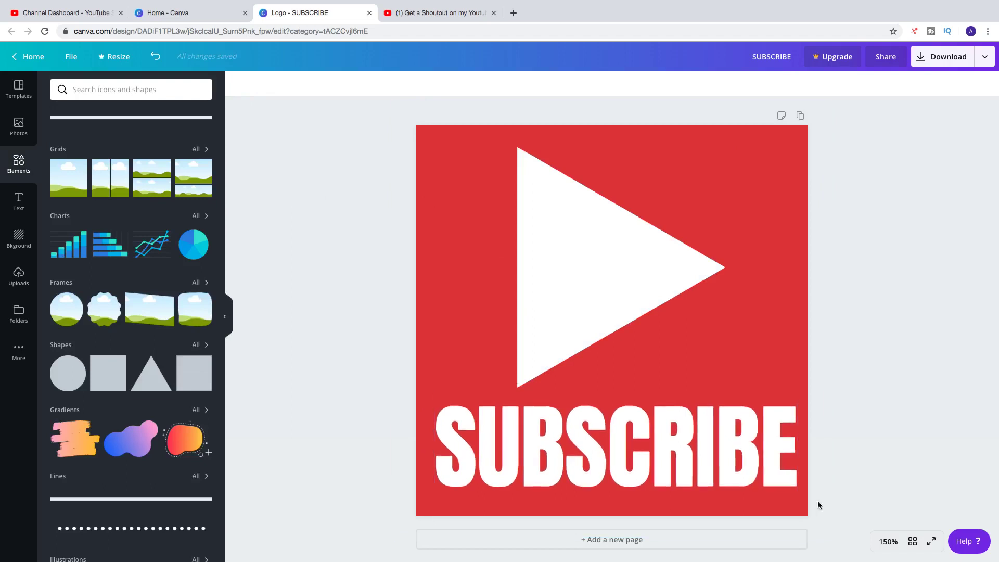
# Add a line, stretch it along the square's top edge and make it white.
pyautogui.scroll(-1, 195, 428)
pyautogui.scroll(-1, 195, 428)
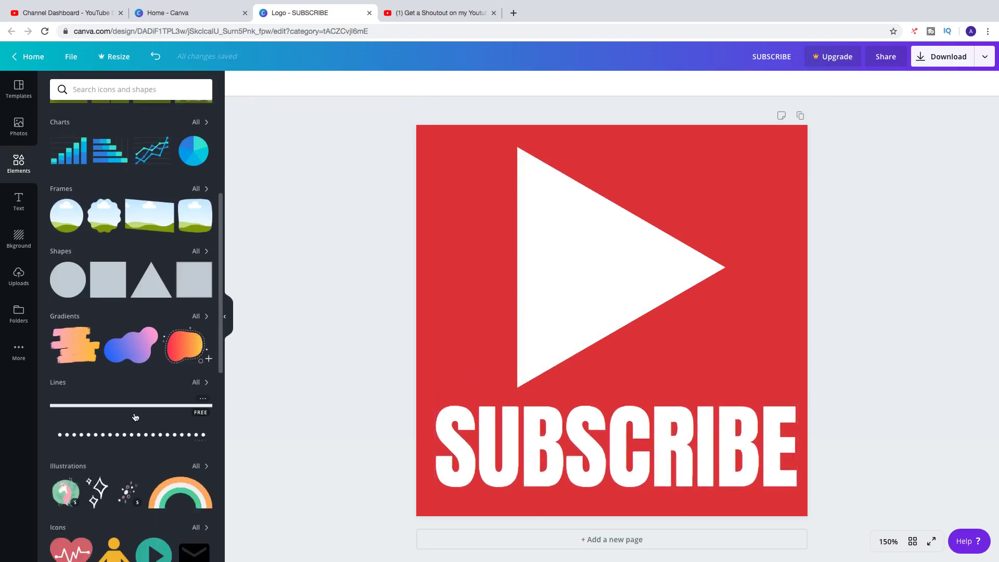
pyautogui.click(133, 408)
pyautogui.moveTo(611, 321); pyautogui.dragTo(611, 131)
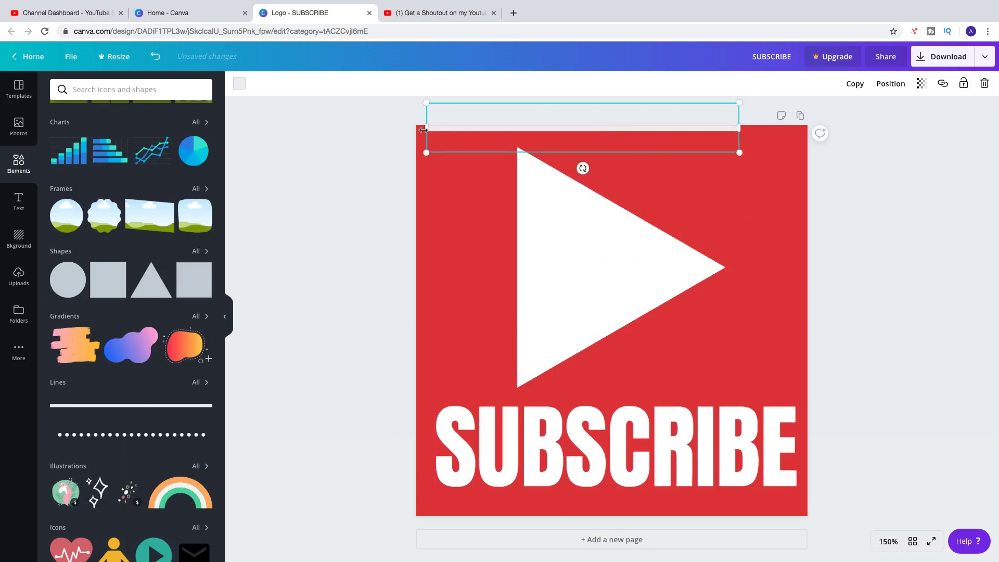
pyautogui.moveTo(427, 127); pyautogui.dragTo(411, 130)
pyautogui.moveTo(737, 132); pyautogui.dragTo(821, 132)
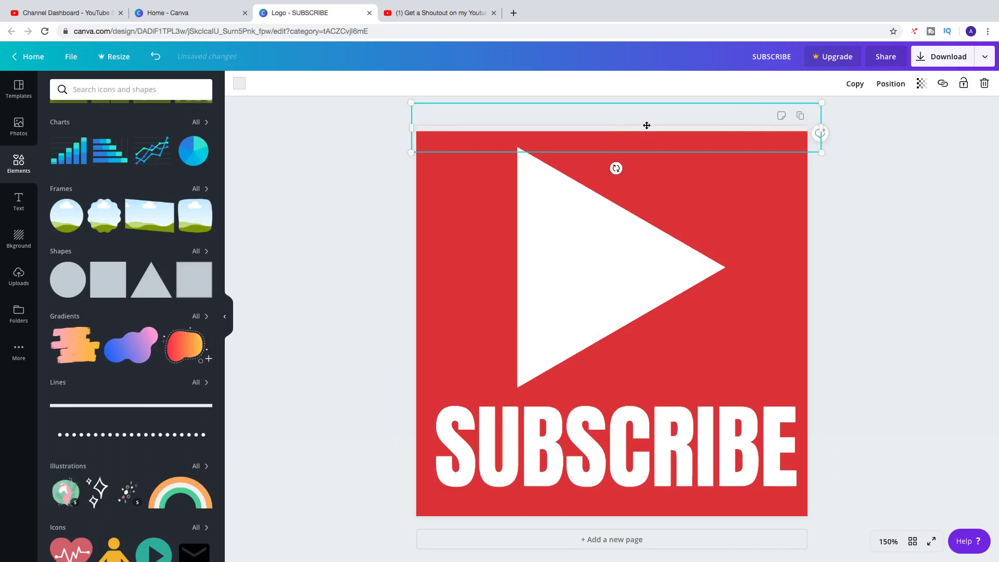
pyautogui.moveTo(646, 126); pyautogui.dragTo(647, 123)
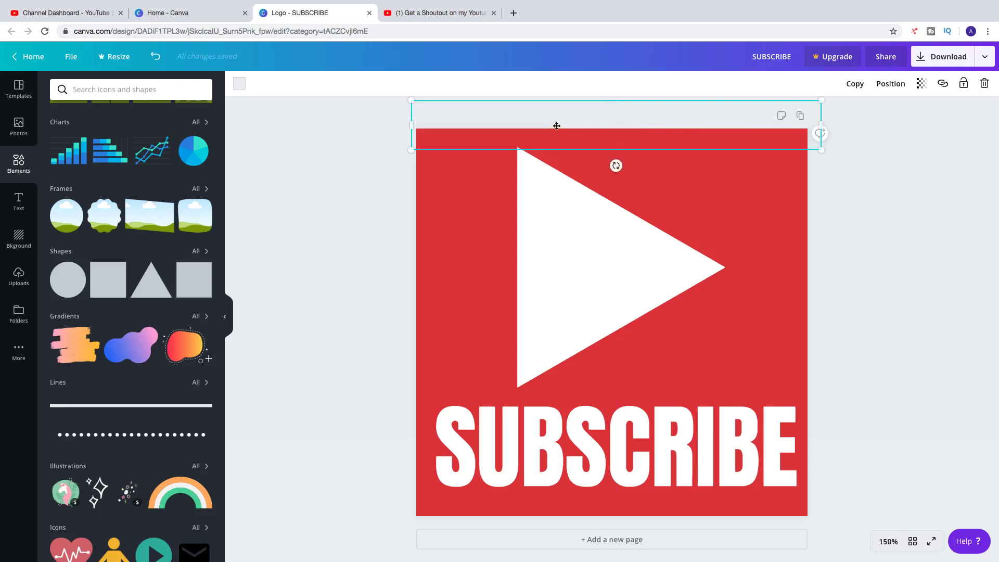
pyautogui.click(242, 86)
pyautogui.click(201, 171)
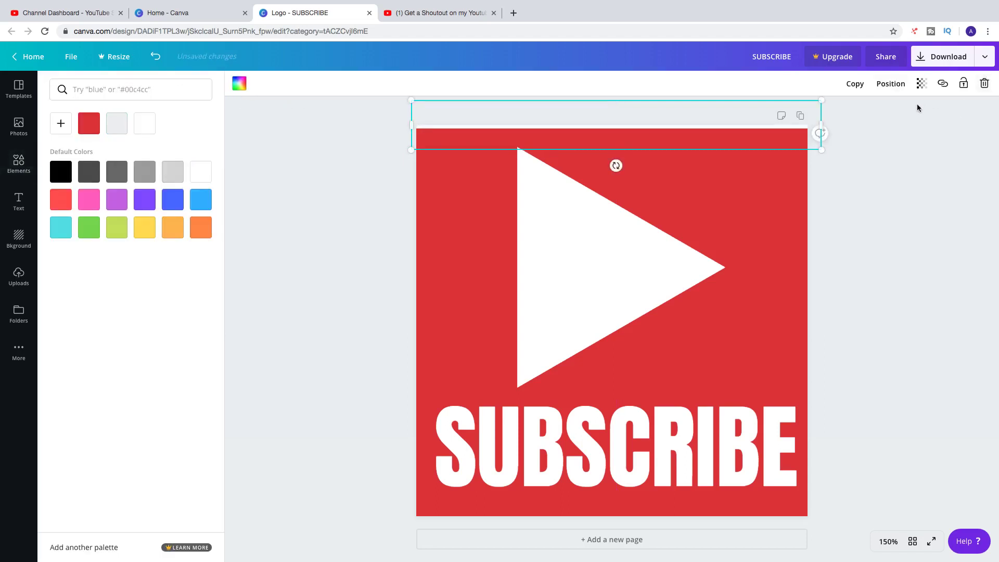
# Duplicate the white line and move the copy to the bottom edge.
pyautogui.click(855, 85)
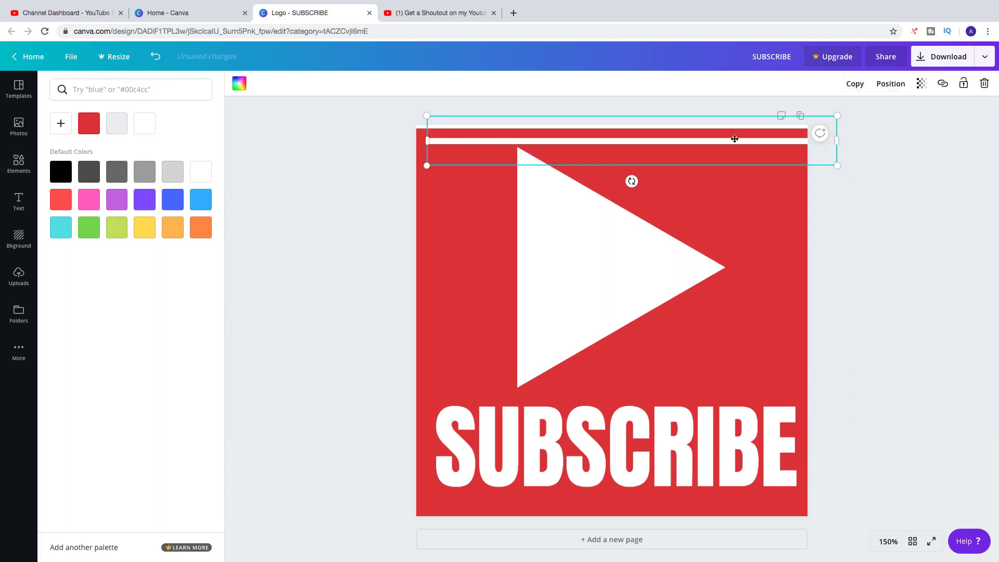
pyautogui.moveTo(632, 181)
pyautogui.mouseDown()
pyautogui.moveTo(662, 149)
pyautogui.moveTo(632, 184)
pyautogui.mouseUp()
pyautogui.moveTo(646, 146); pyautogui.dragTo(636, 520)
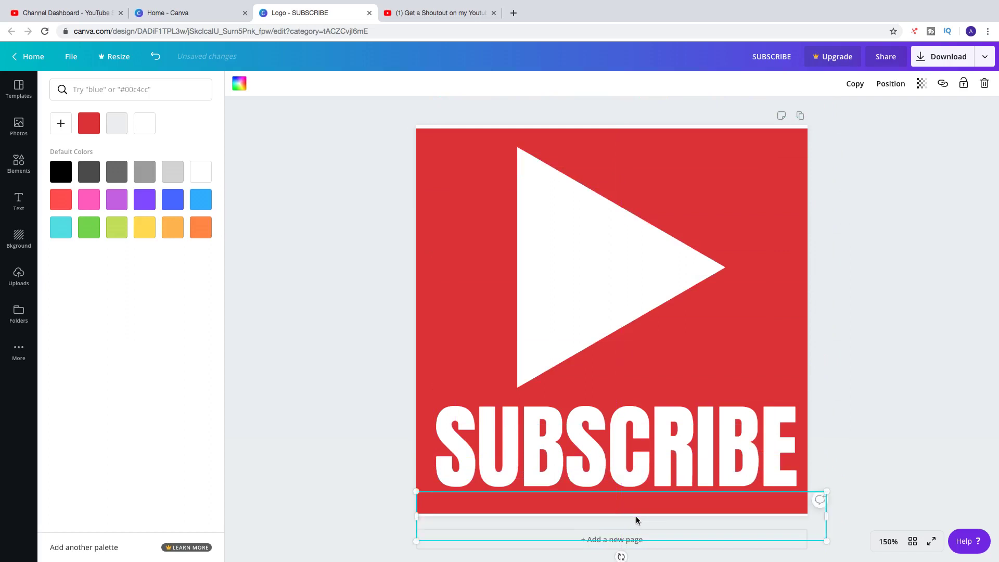
# Duplicate the line again and turn a copy vertical along the left edge.
pyautogui.click(855, 83)
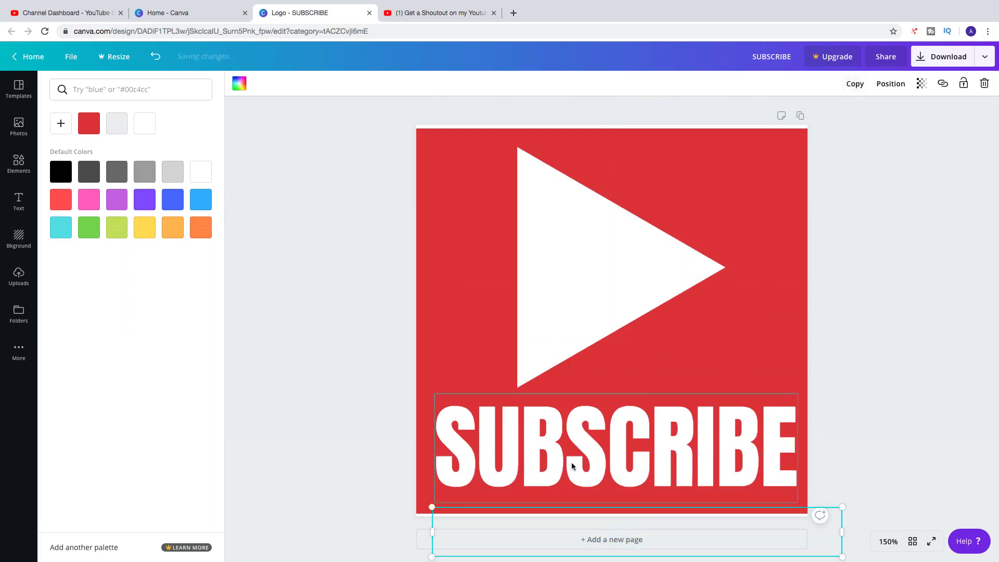
pyautogui.moveTo(555, 534); pyautogui.dragTo(440, 402)
pyautogui.click(390, 477)
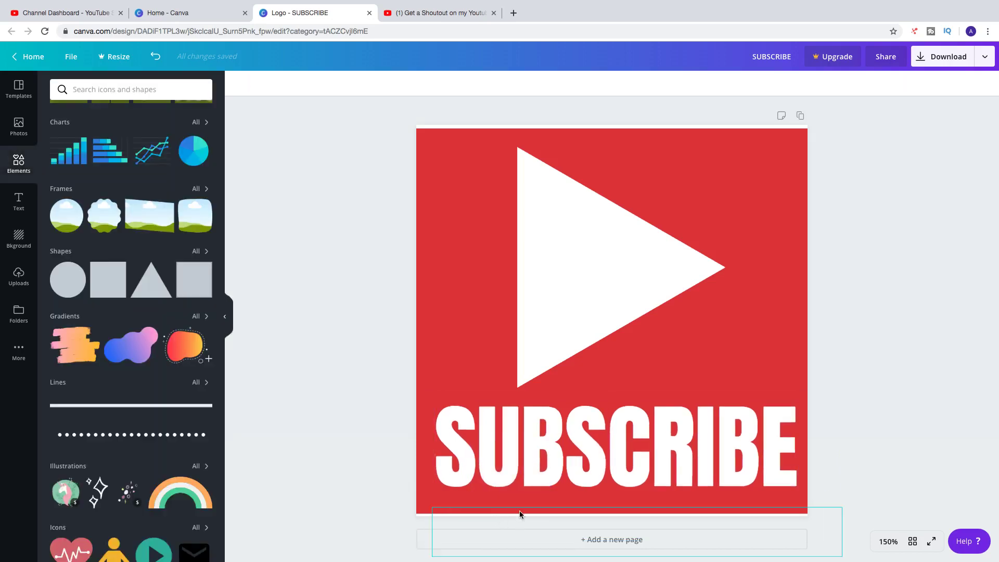
pyautogui.moveTo(520, 511); pyautogui.dragTo(350, 270)
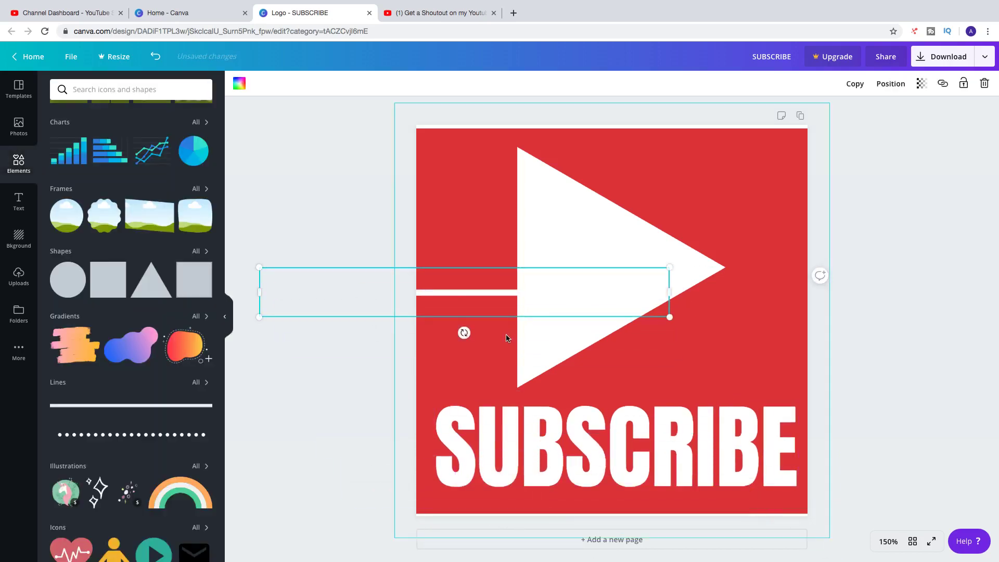
pyautogui.moveTo(464, 330); pyautogui.dragTo(417, 311)
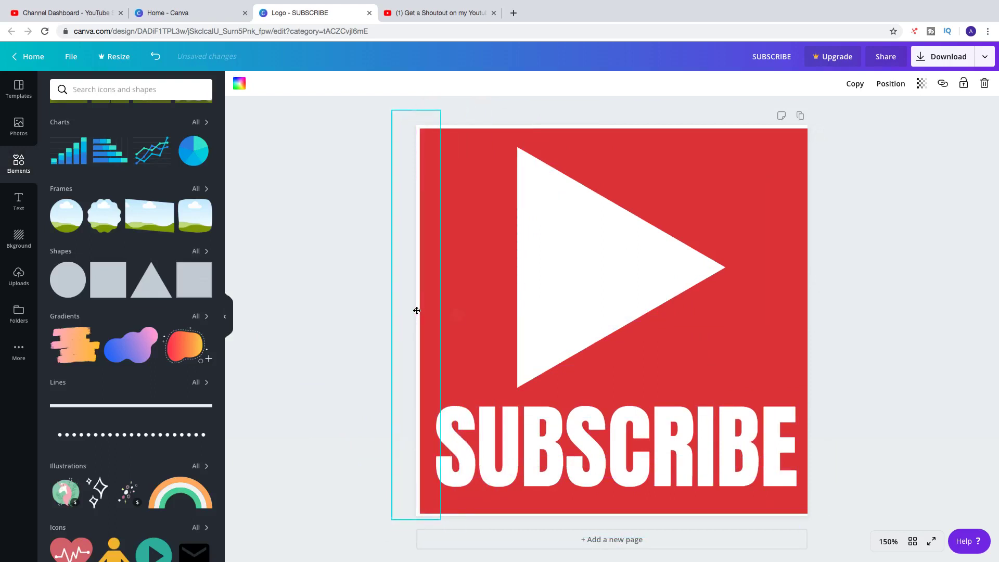
# Copy the vertical white line to the square's right edge.
pyautogui.click(855, 84)
pyautogui.moveTo(436, 270); pyautogui.dragTo(810, 250)
pyautogui.click(864, 248)
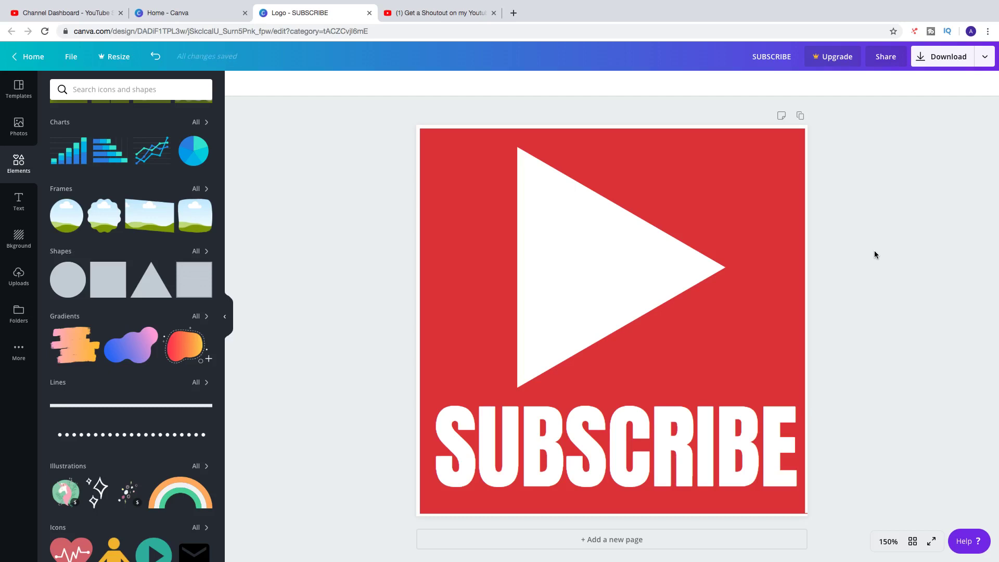
# Download the design as SUBSCRIBE.png and open it in Preview.
pyautogui.click(945, 56)
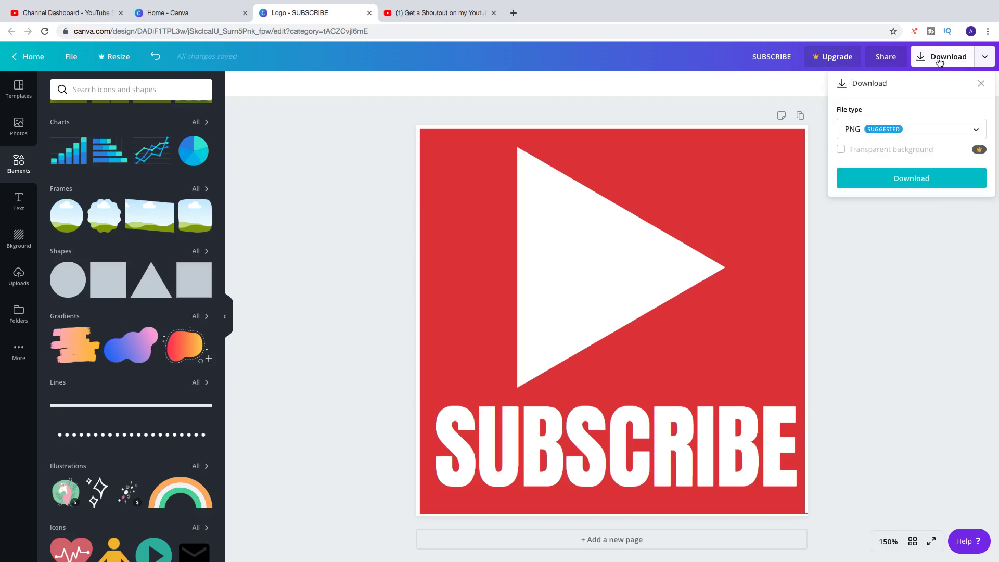
pyautogui.click(892, 179)
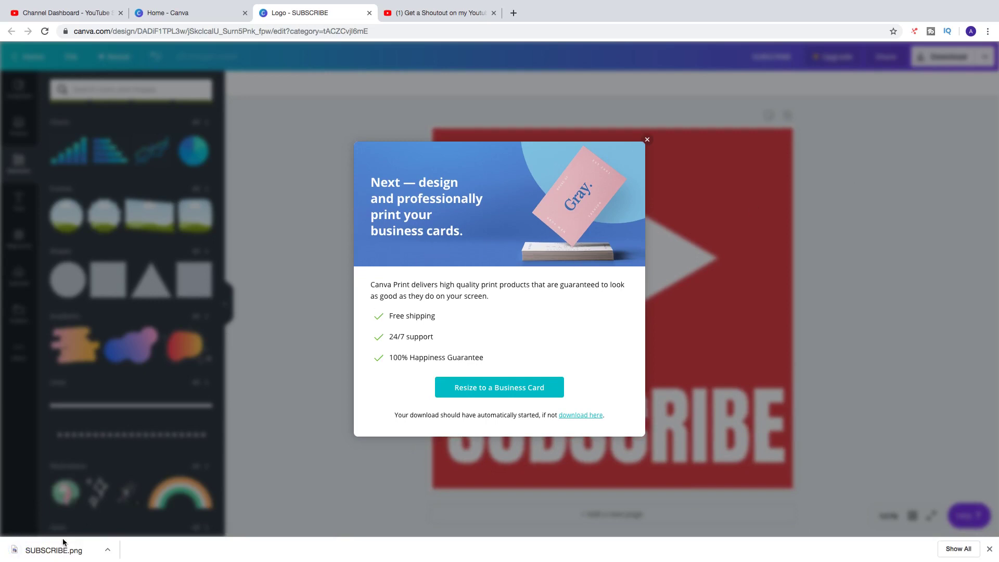
pyautogui.click(49, 549)
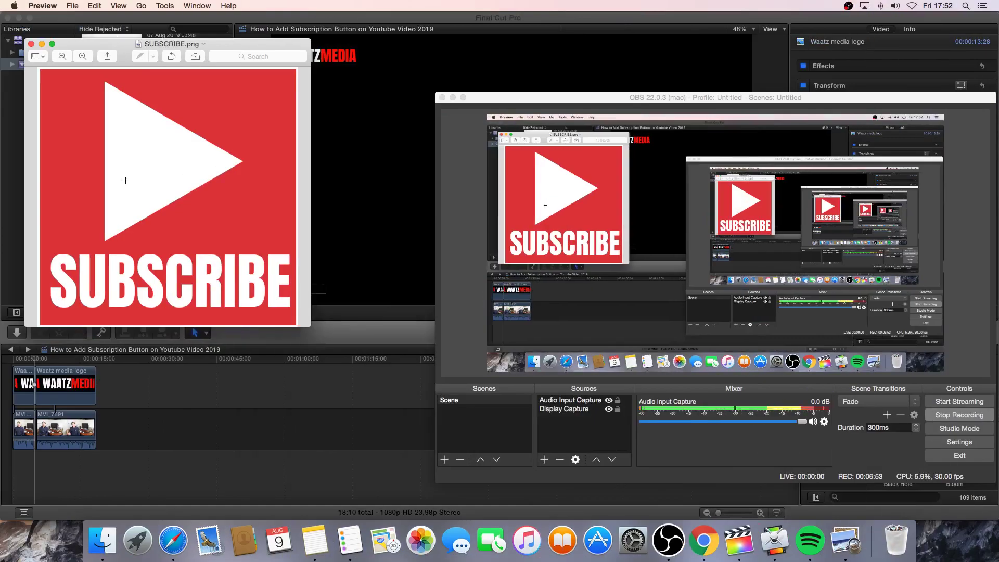
# Resize SUBSCRIBE.png proportionally to 150 pixels wide in Preview, then go back to Chrome.
pyautogui.click(165, 6)
pyautogui.click(168, 55)
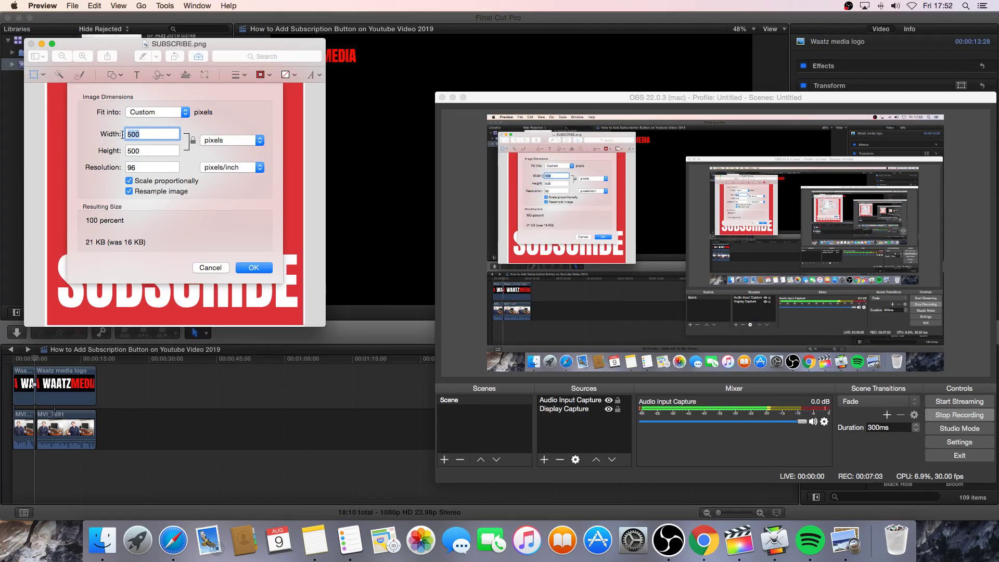
pyautogui.write('150')
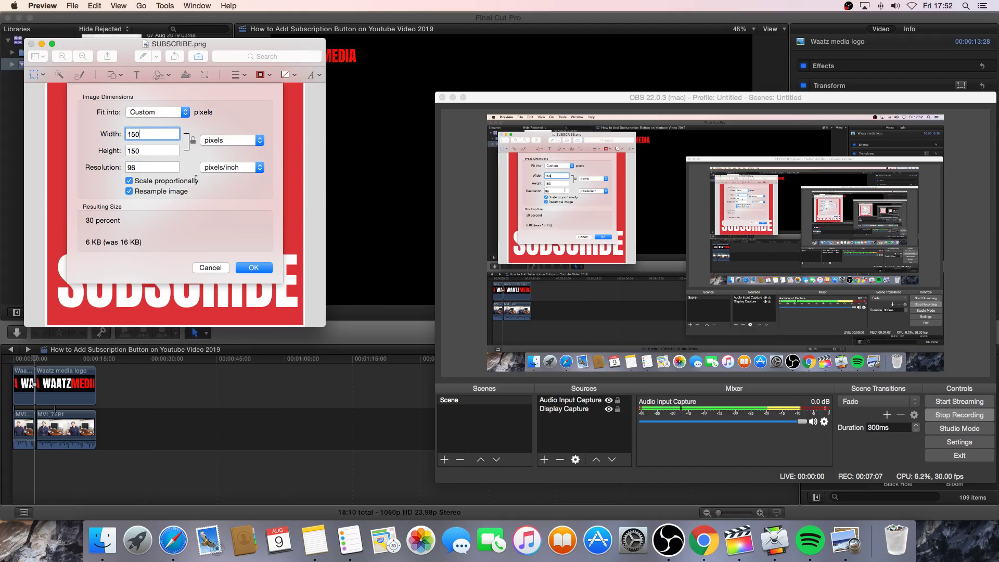
pyautogui.click(247, 265)
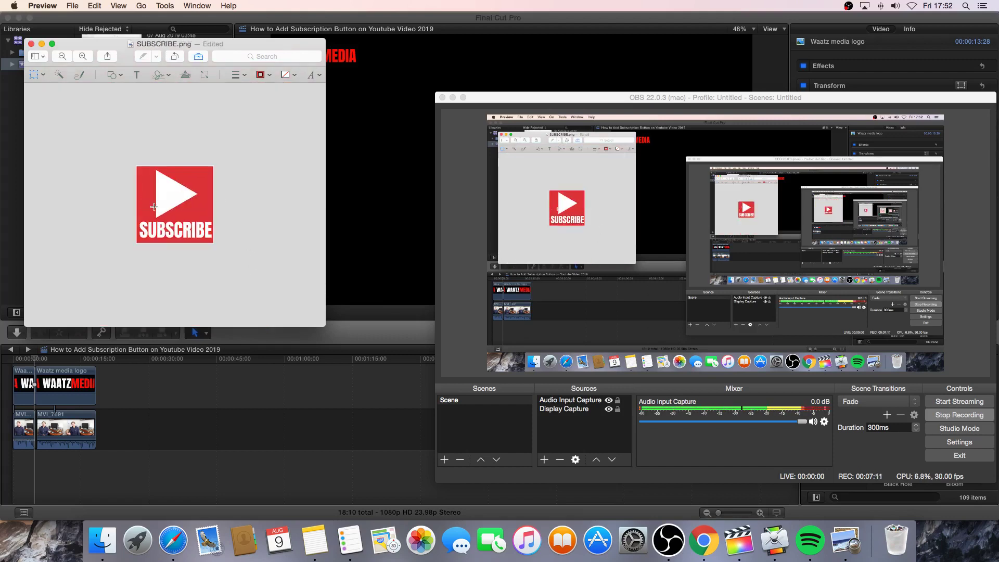
pyautogui.click(704, 540)
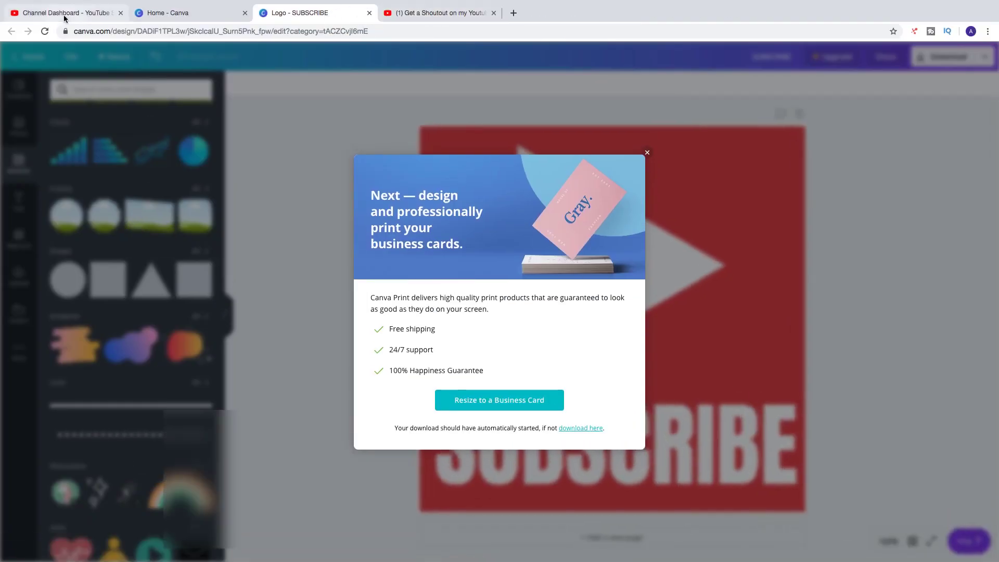
# In YouTube Studio Branding, upload SUBSCRIBE.png as the video watermark image.
pyautogui.click(63, 15)
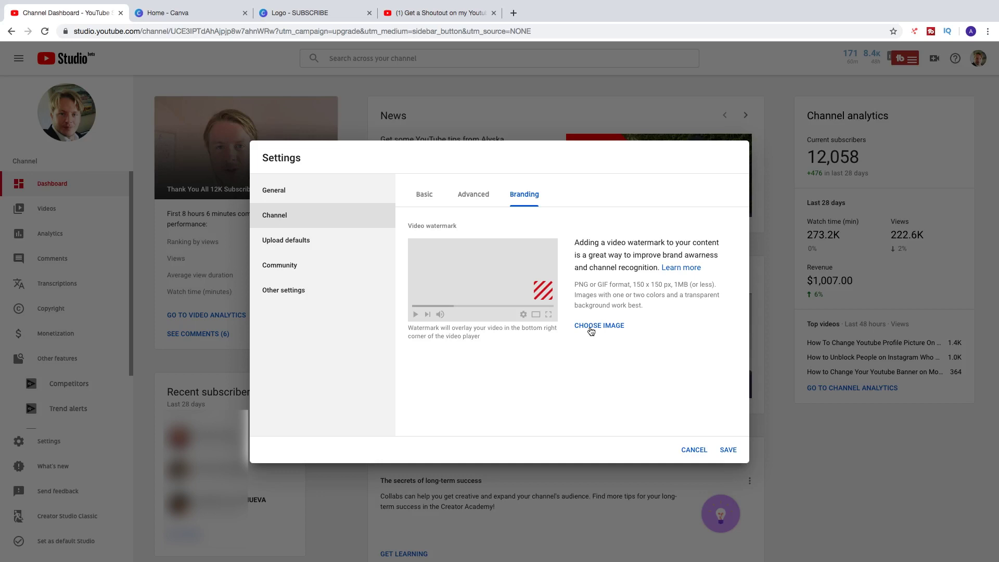
pyautogui.click(591, 328)
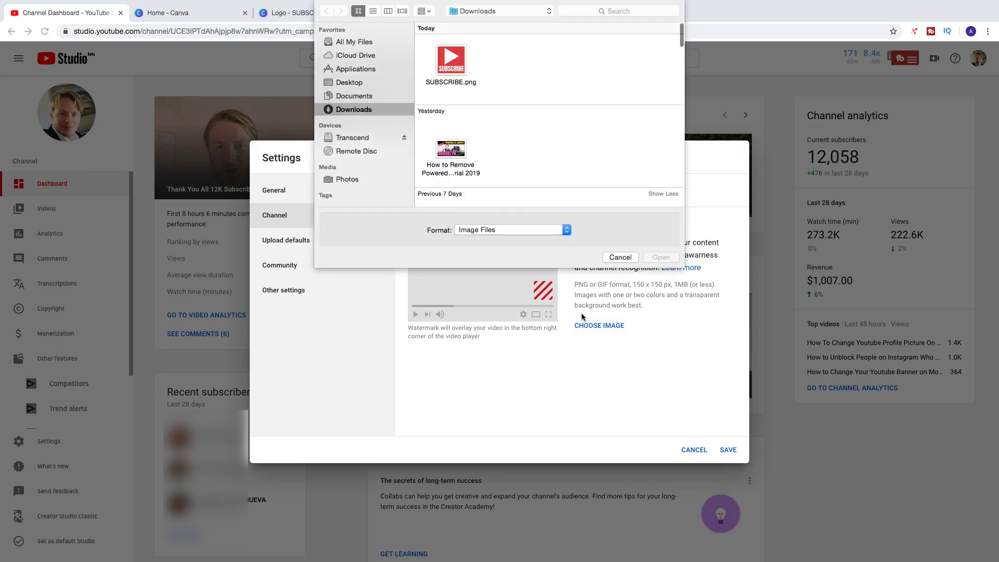
pyautogui.click(456, 74)
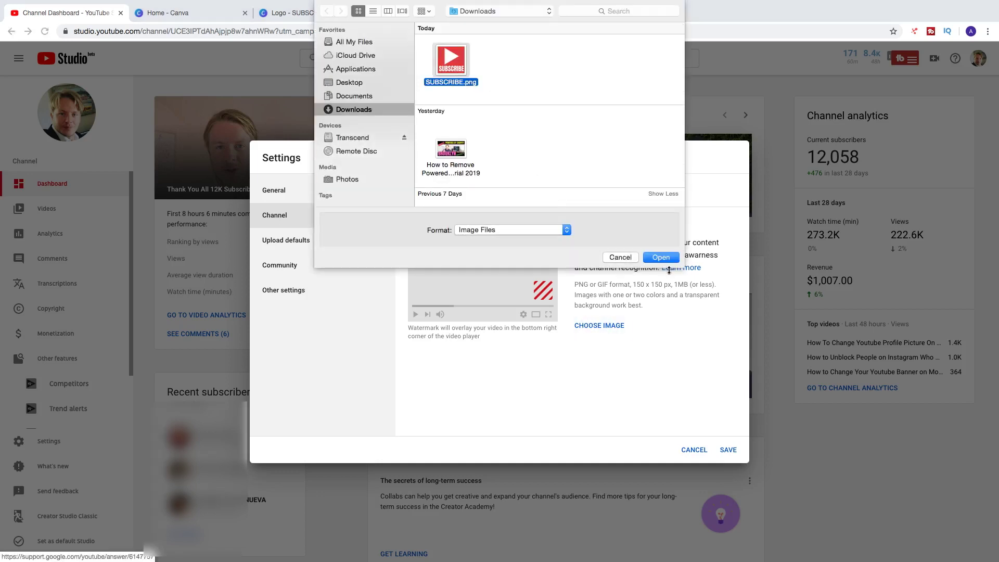
pyautogui.click(659, 261)
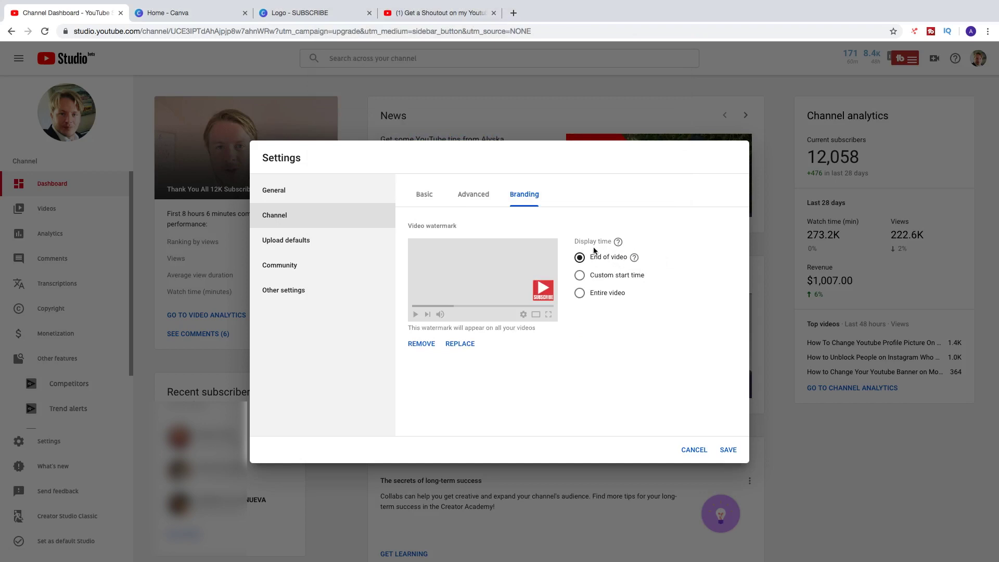
# Try a 15-second custom start time, then set display time to Entire video and save.
pyautogui.moveTo(617, 245)
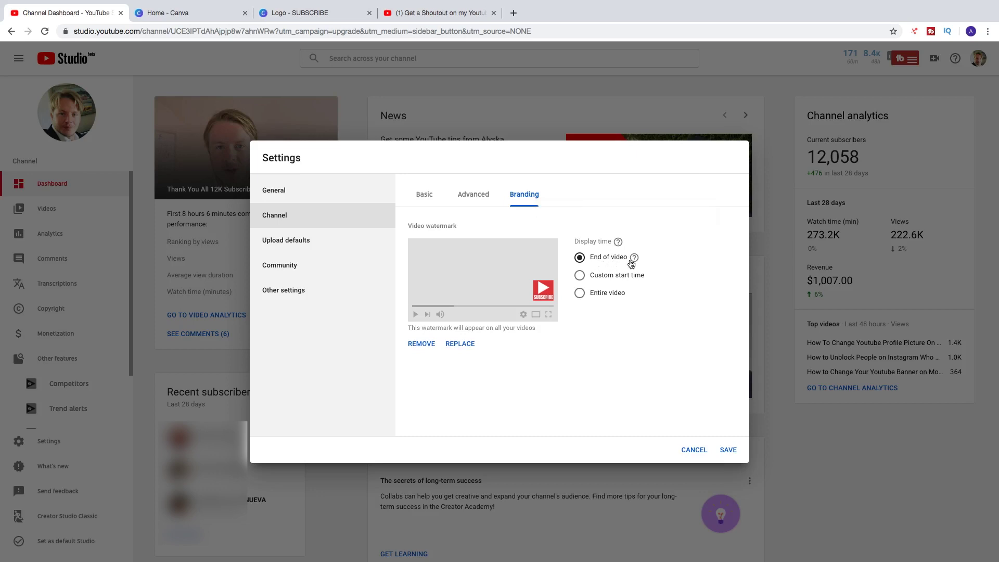
pyautogui.moveTo(635, 260)
pyautogui.click(580, 277)
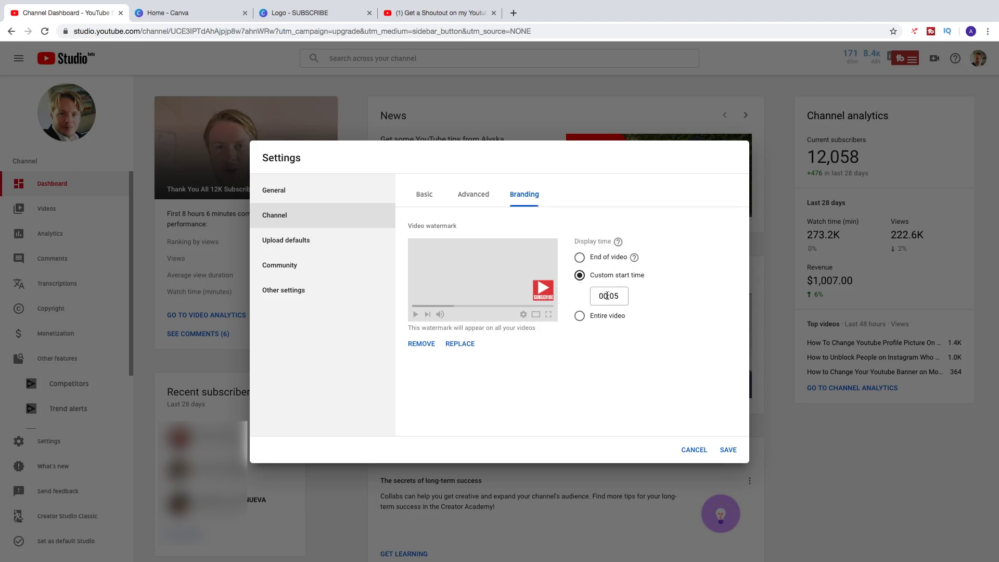
pyautogui.click(619, 296)
pyautogui.click(621, 296)
pyautogui.press('BackSpace')
pyautogui.press('BackSpace')
pyautogui.write('15')
pyautogui.click(582, 318)
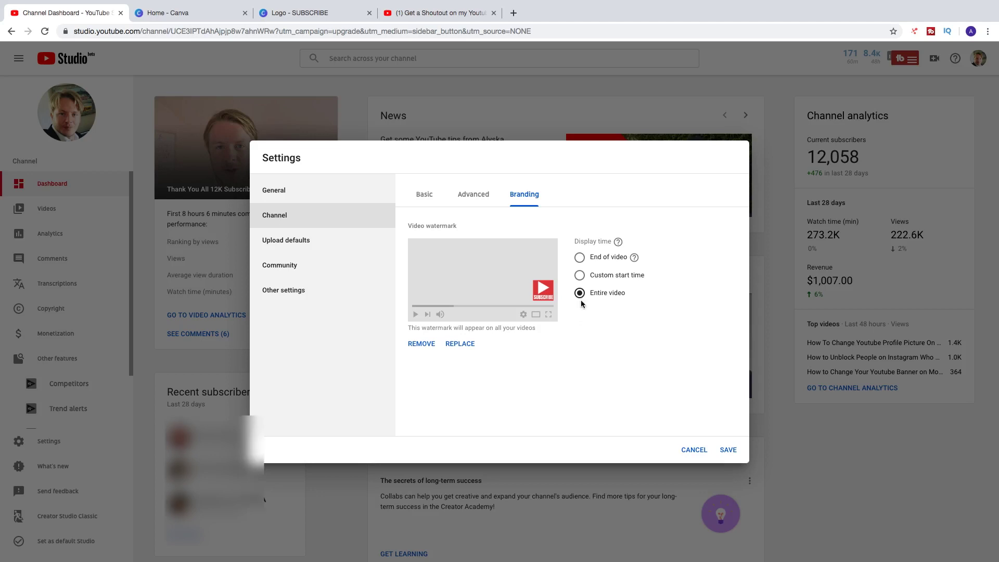
pyautogui.click(728, 449)
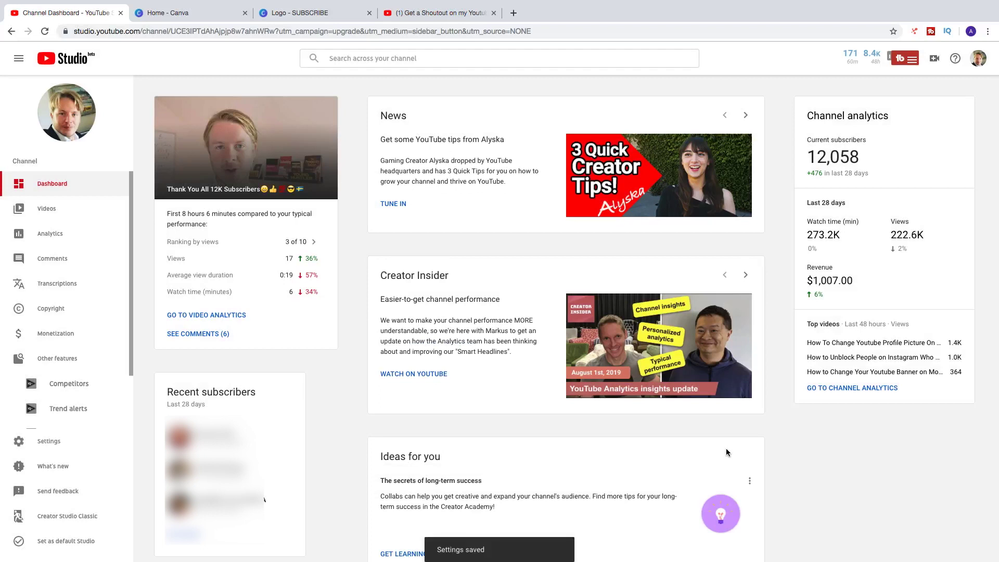
# Pause the 'Get a Shoutout on my Youtube Channel 2019' video to inspect the SUBSCRIBE watermark.
pyautogui.click(423, 11)
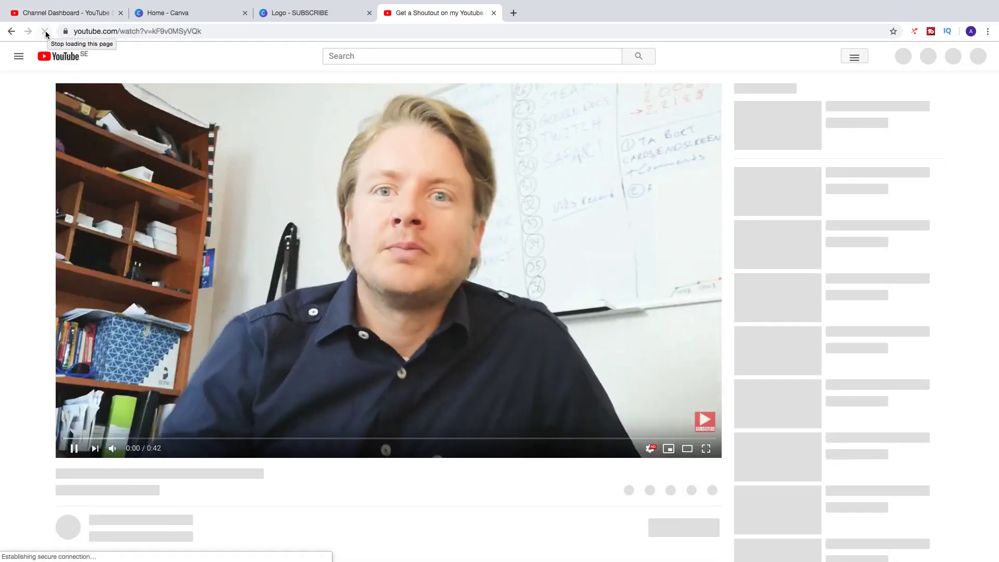
pyautogui.click(73, 449)
pyautogui.moveTo(711, 430)
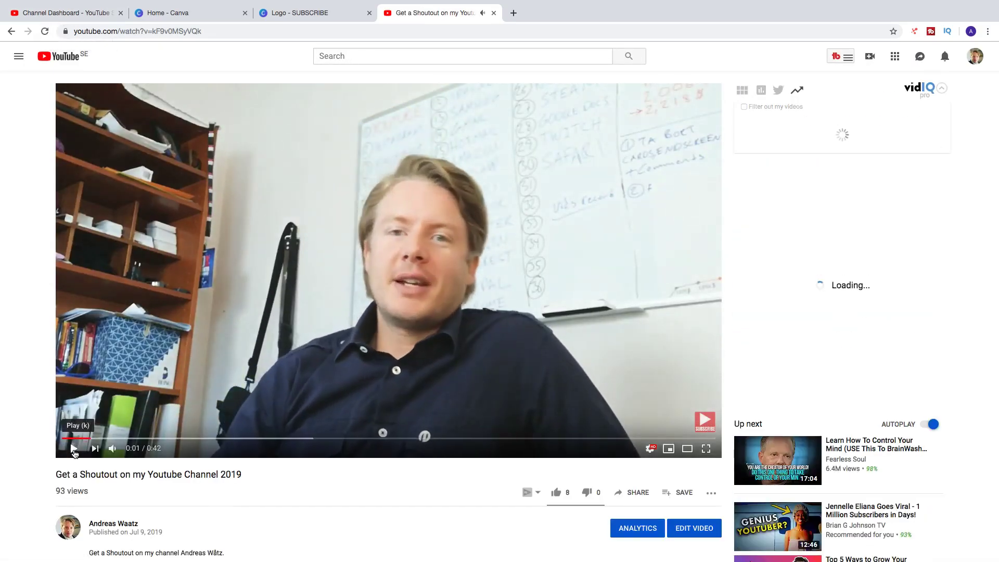